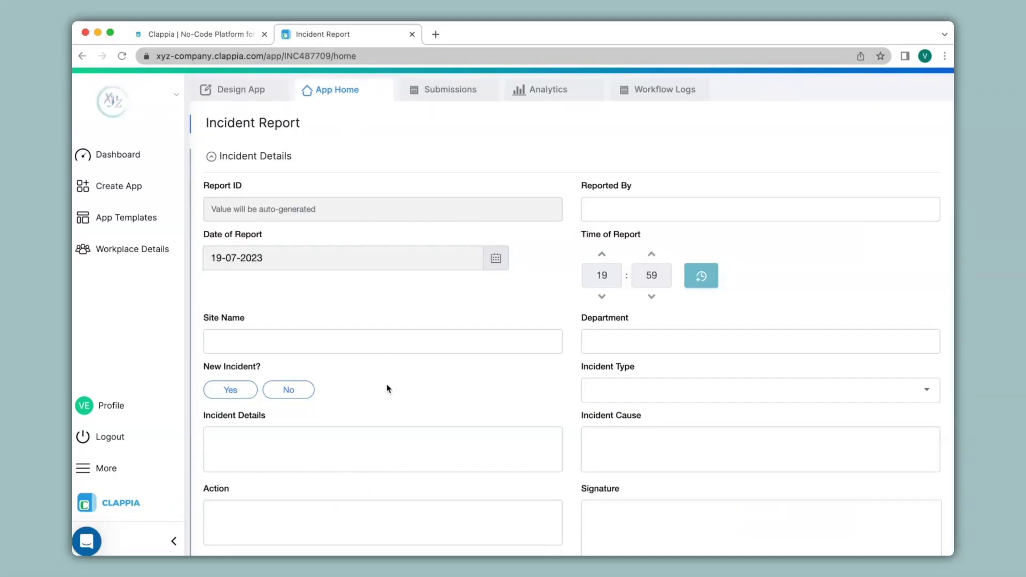
Open the Google Sheets/Drive tile in the Incident Report app's Design App Configuration step.
click(243, 92)
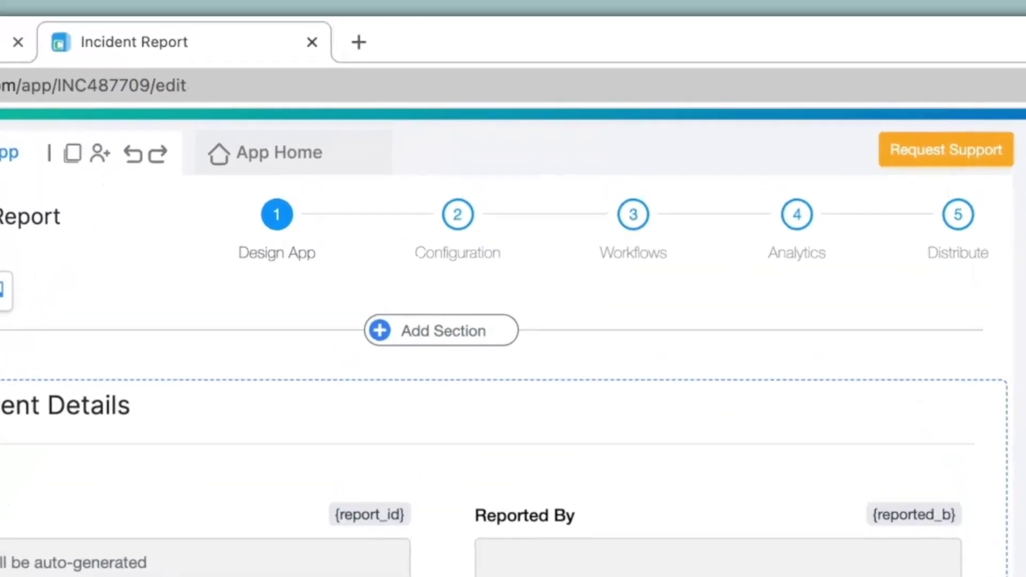
click(466, 225)
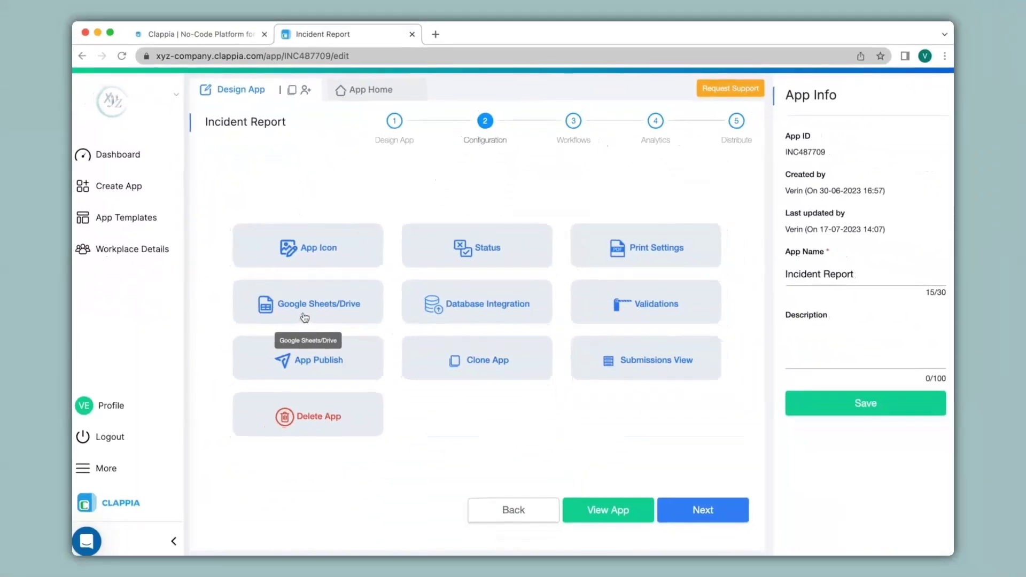
click(308, 323)
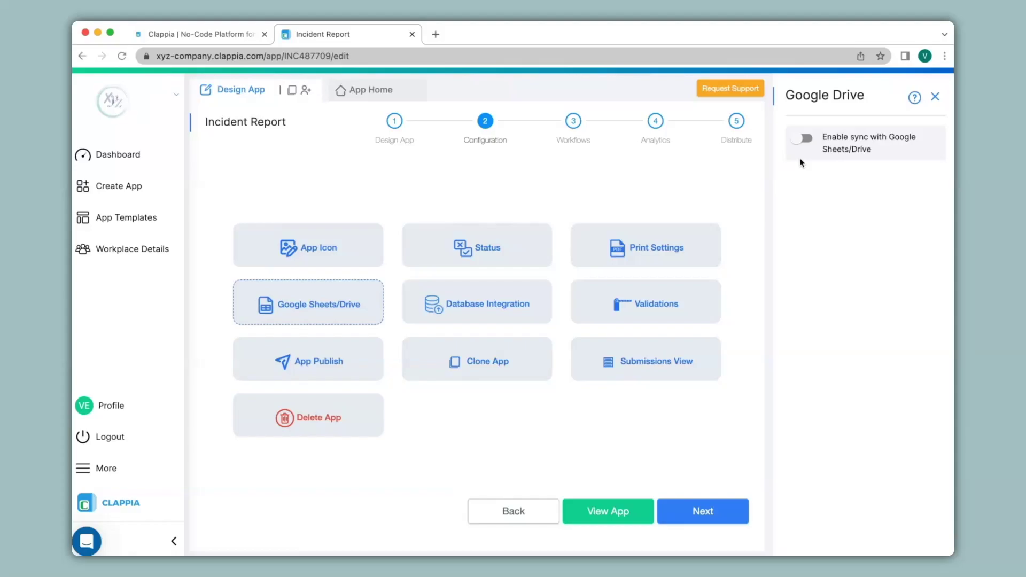
Duplicate the Incident Report browser tab, view Submissions there, and return to Configuration.
right_click(392, 33)
click(435, 96)
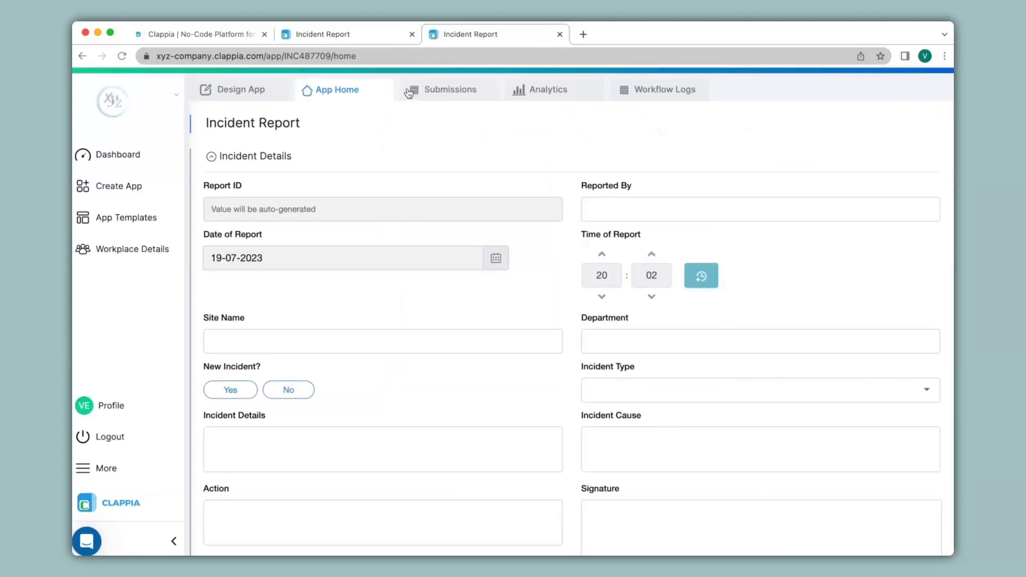
click(447, 91)
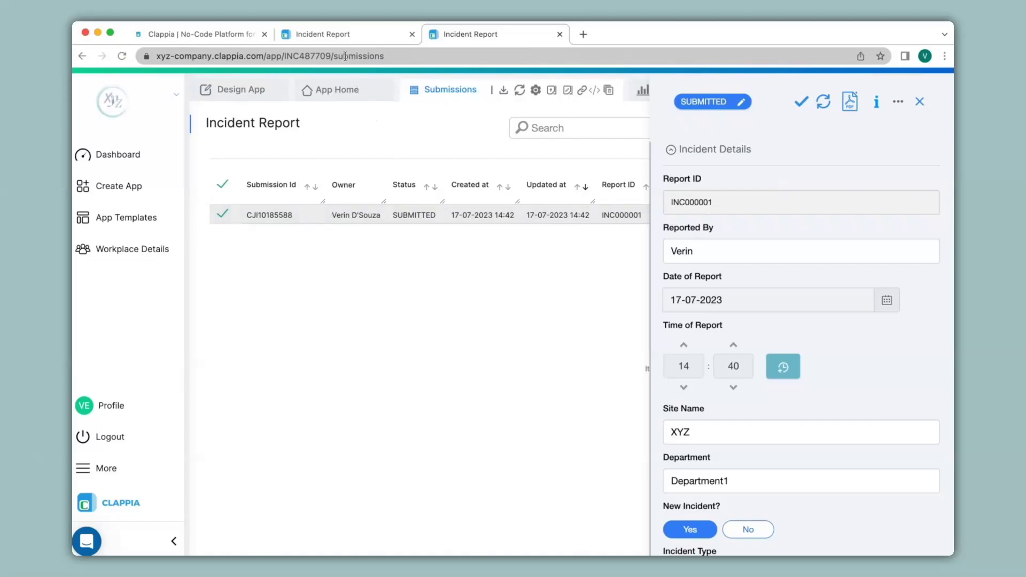
click(339, 40)
Enable Google Sheets/Drive sync and allow access for the chosen Google account.
click(804, 138)
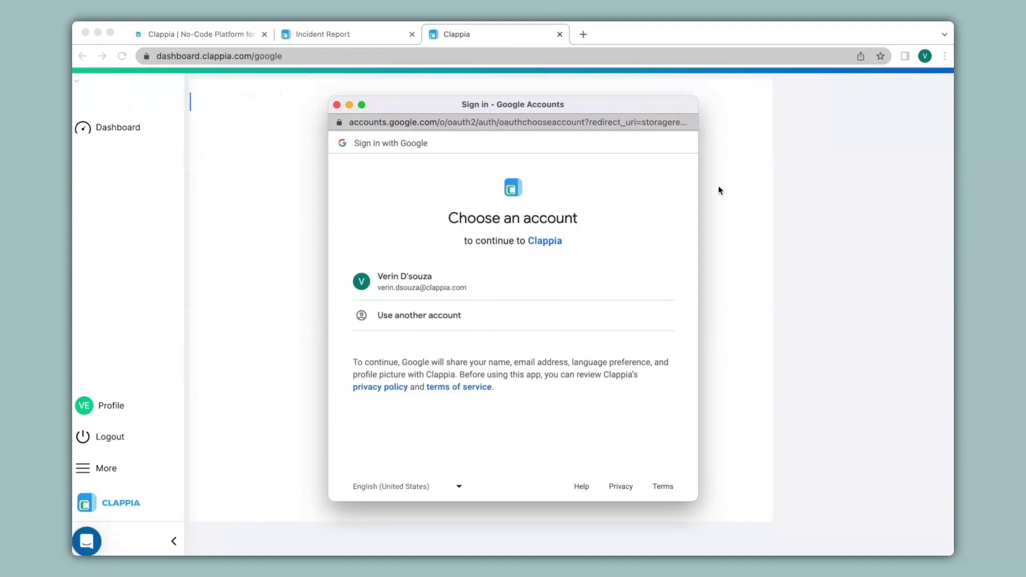
click(442, 286)
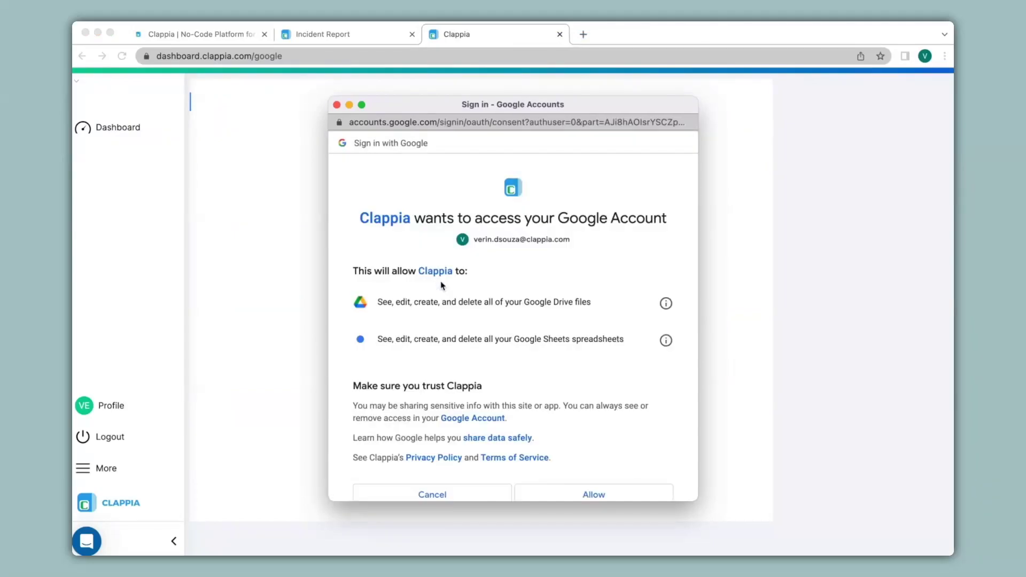
click(556, 495)
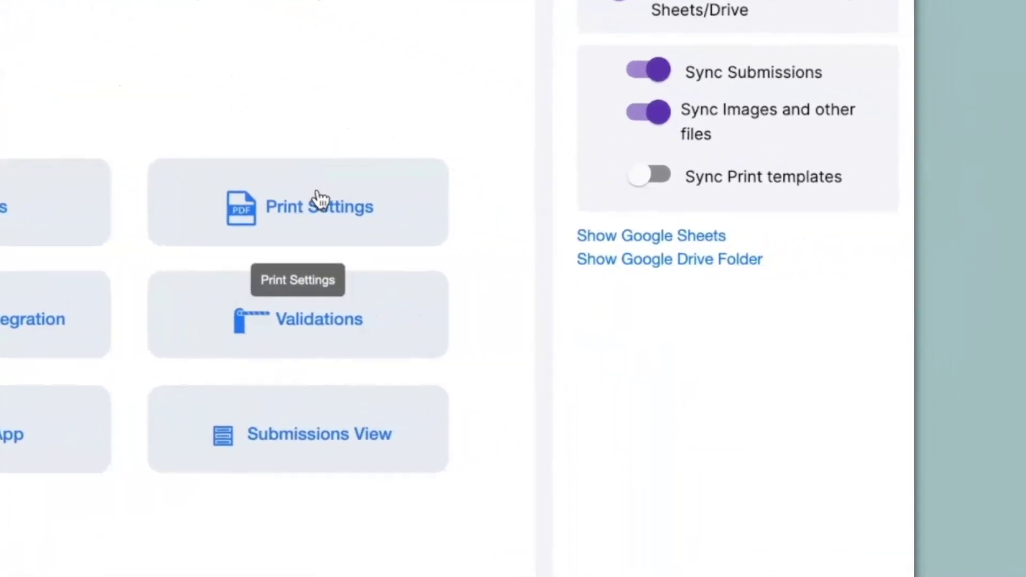
Turn on print template sync and open the INC487709 Incident Report spreadsheet via Show Google Sheets.
click(639, 178)
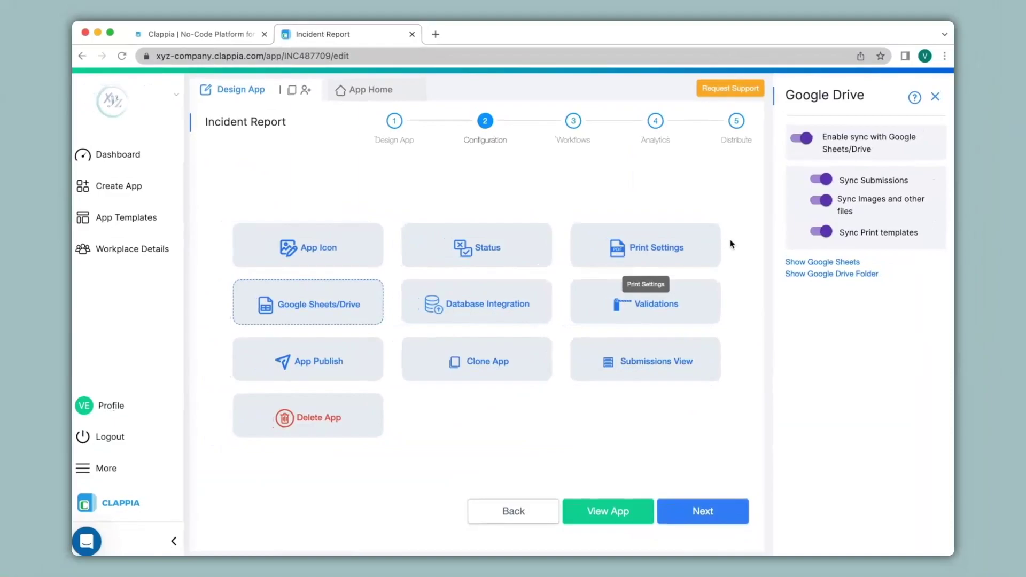
click(807, 263)
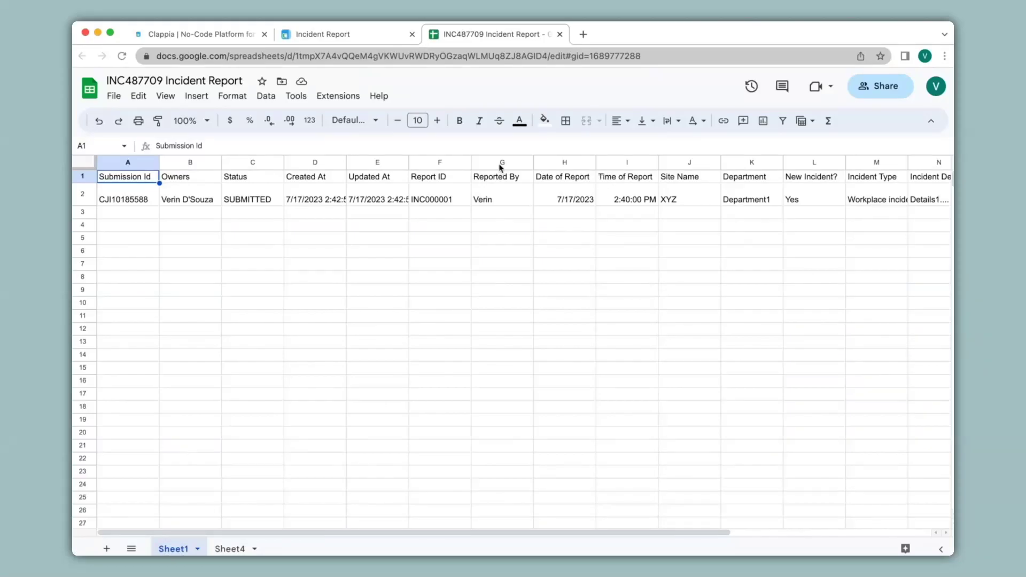
click(361, 42)
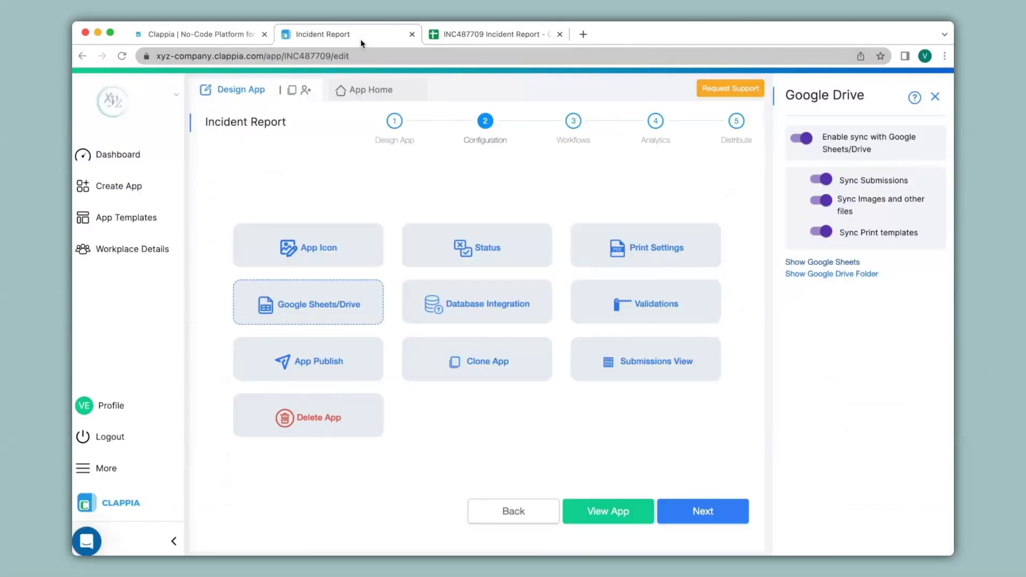
On the App Home form, enter the reporter's name, site XYZ and department Department1.
click(367, 96)
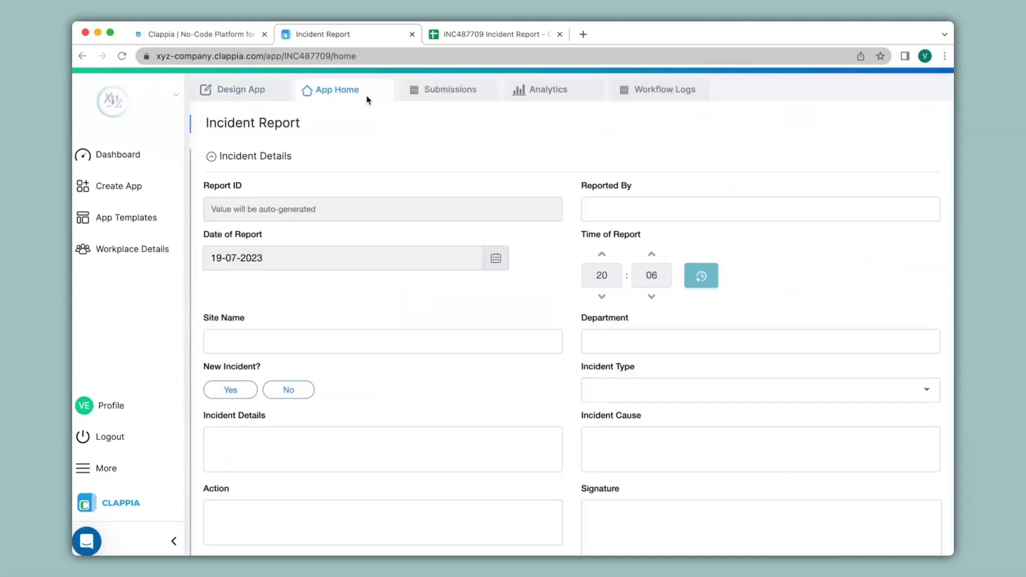
click(759, 209)
text(Anita)
click(382, 341)
text(XYZ)
click(759, 342)
text(Department1)
Choose Workplace incident, enter action 'Immediate', sign, submit, and view Submissions.
click(759, 390)
click(625, 409)
click(382, 522)
text(Immediate)
scroll(572, 374, down, 3)
mouse_move(623, 348)
mouse_down()
mouse_move(648, 396)
mouse_move(669, 341)
mouse_up()
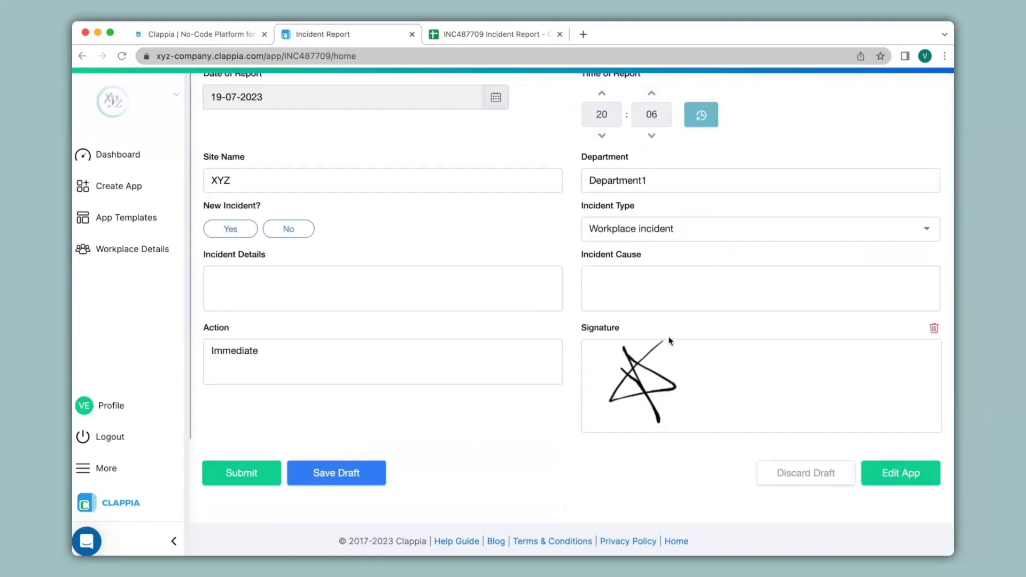
click(275, 472)
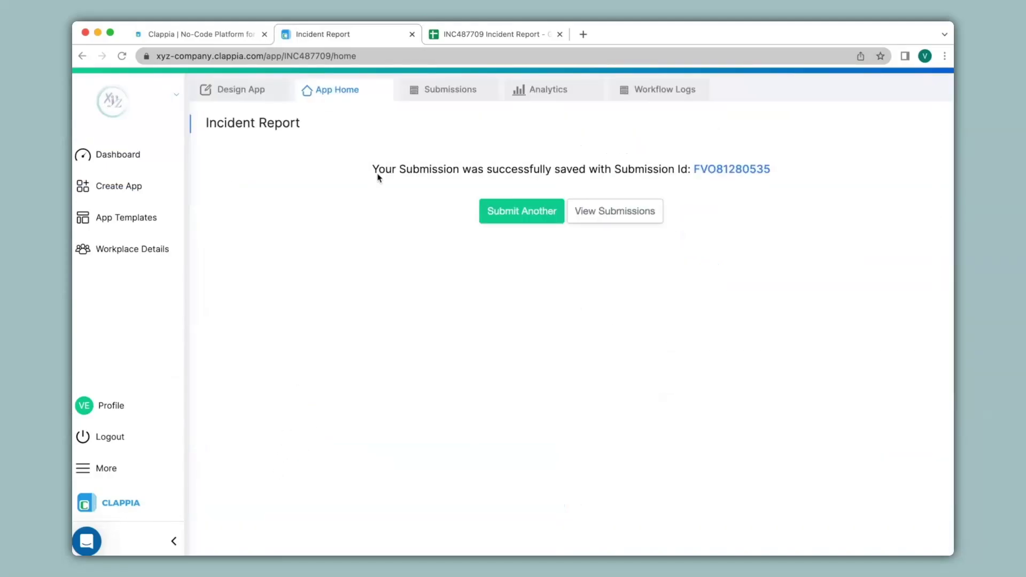
click(465, 90)
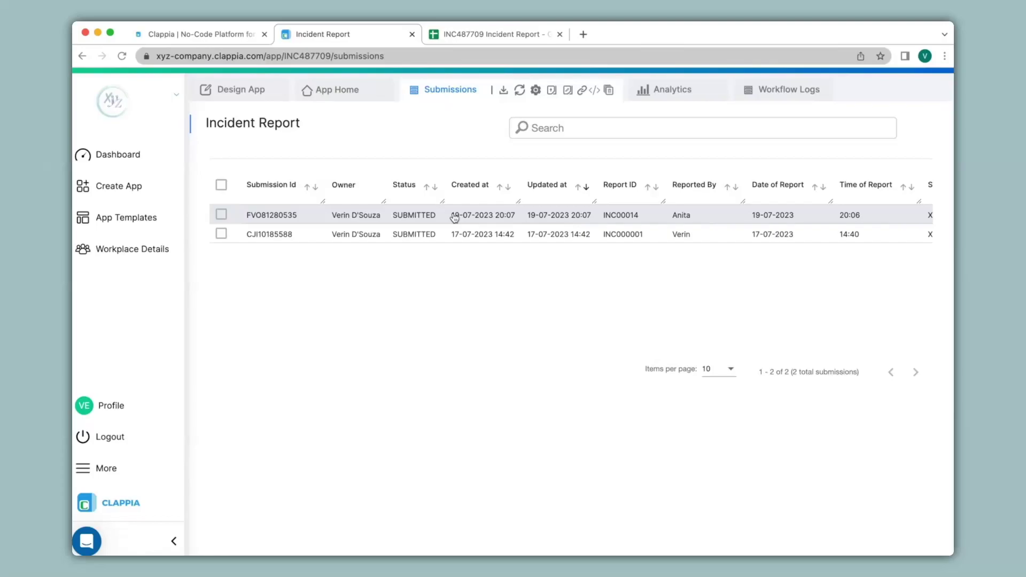
Check that INC00014 appears as row 3 in the sheet, then open INC00014 in Clappia.
click(478, 37)
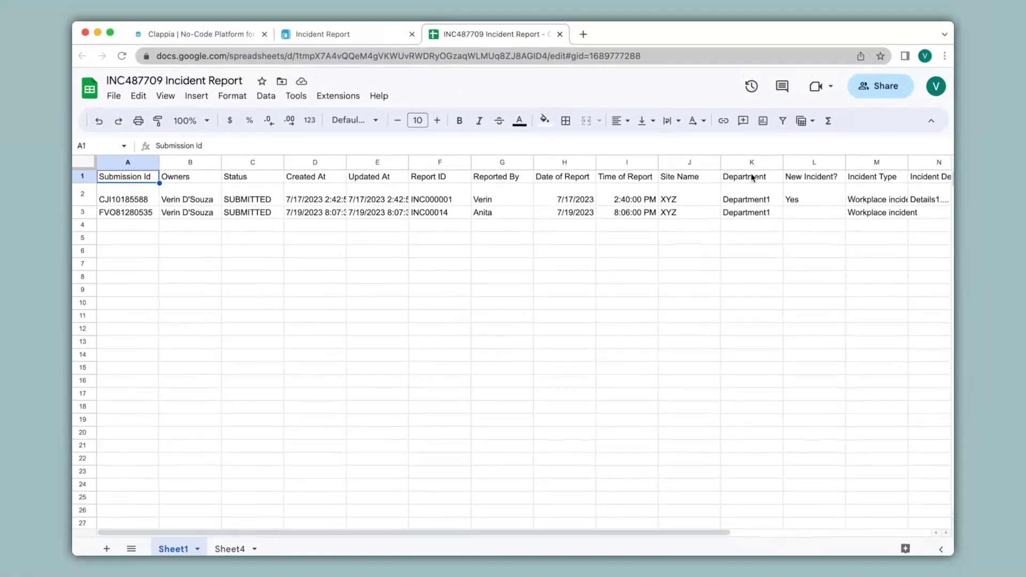
click(357, 34)
click(433, 216)
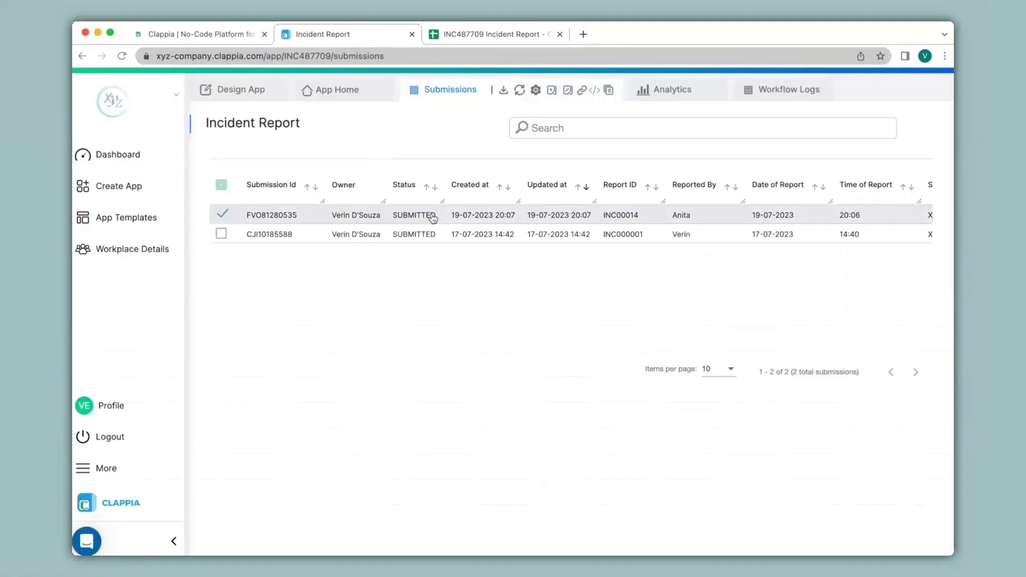
Set INC00014's New Incident? answer to No, save, and view the change in Google Sheets.
scroll(746, 278, down, 3)
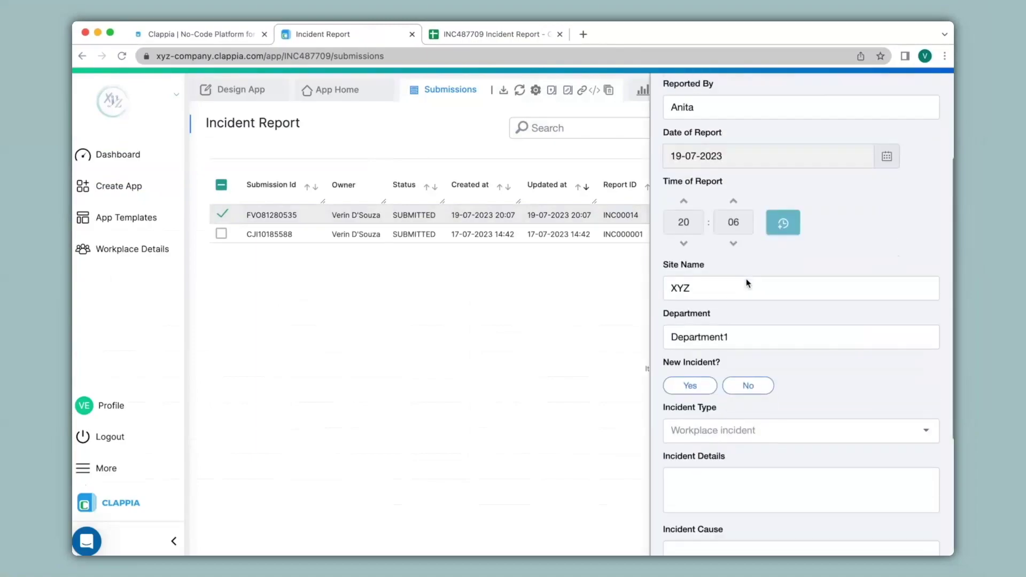
scroll(746, 278, down, 5)
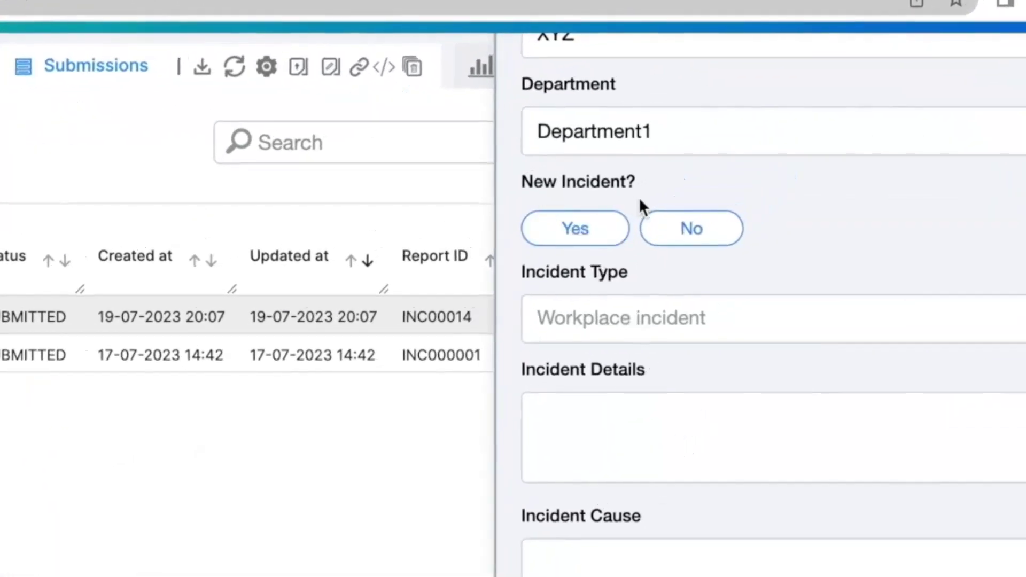
click(677, 235)
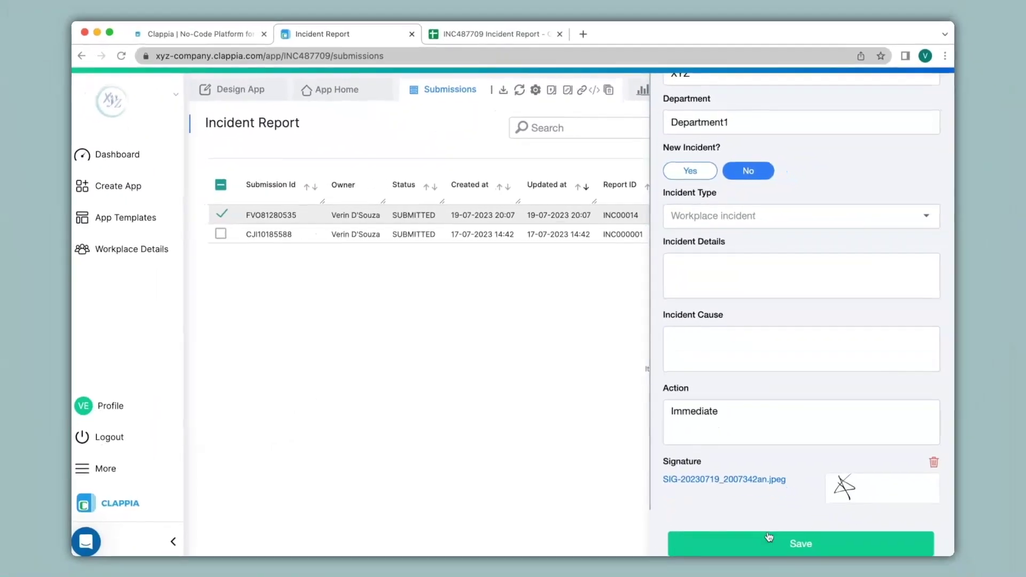
click(768, 537)
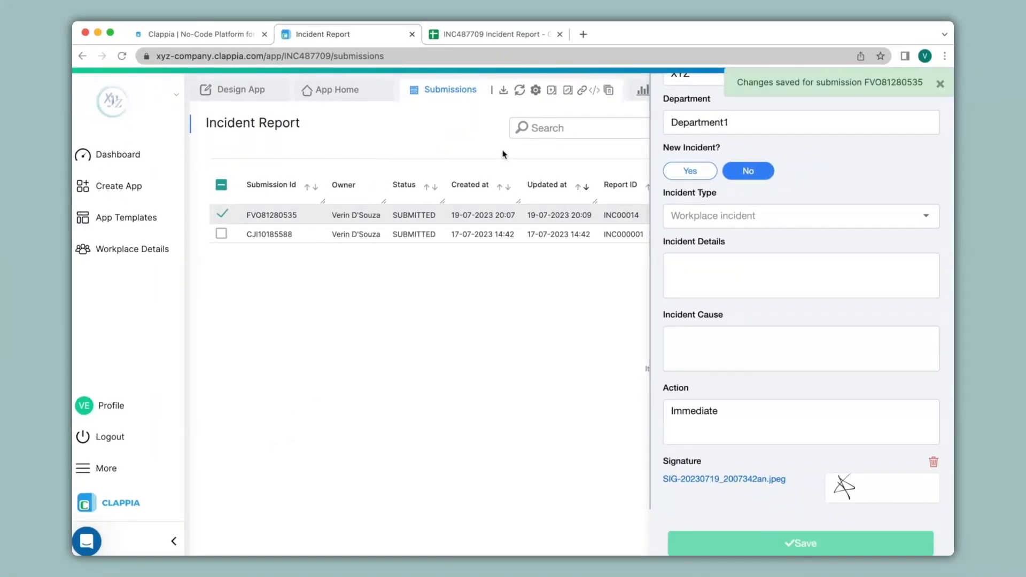
click(476, 36)
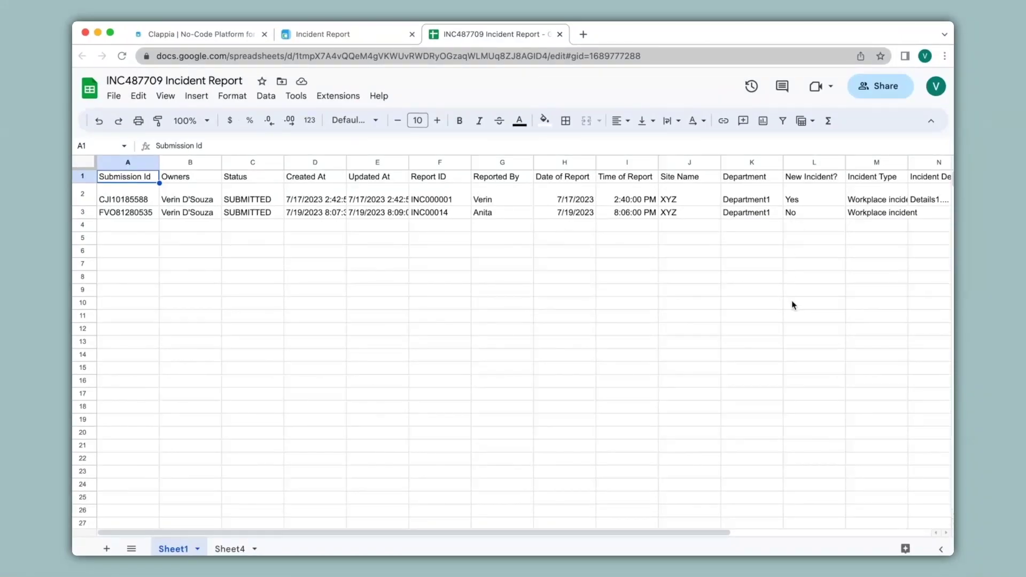
From Upload Data in Submissions, download the blank upload spreadsheet and open it.
click(380, 36)
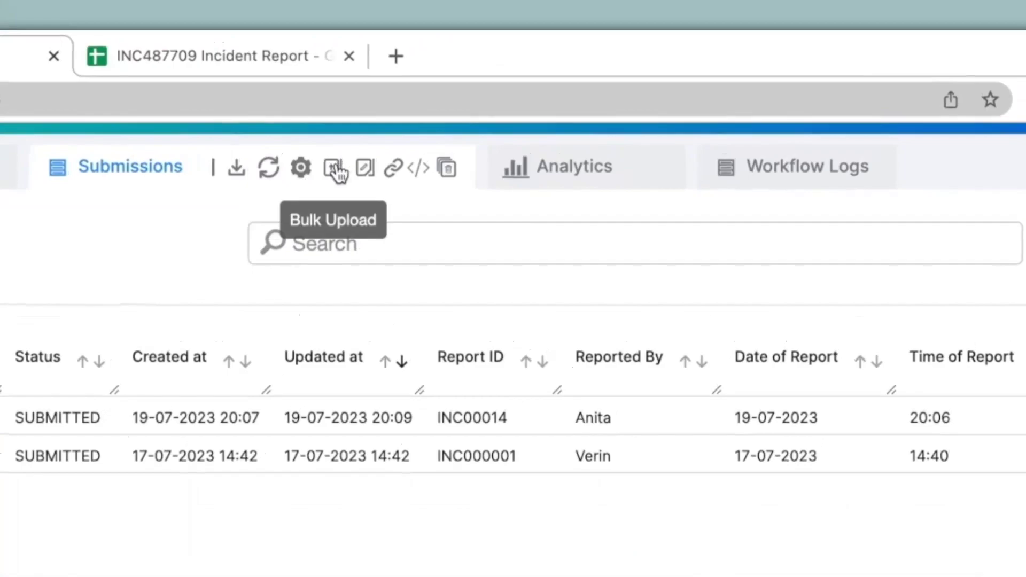
click(335, 169)
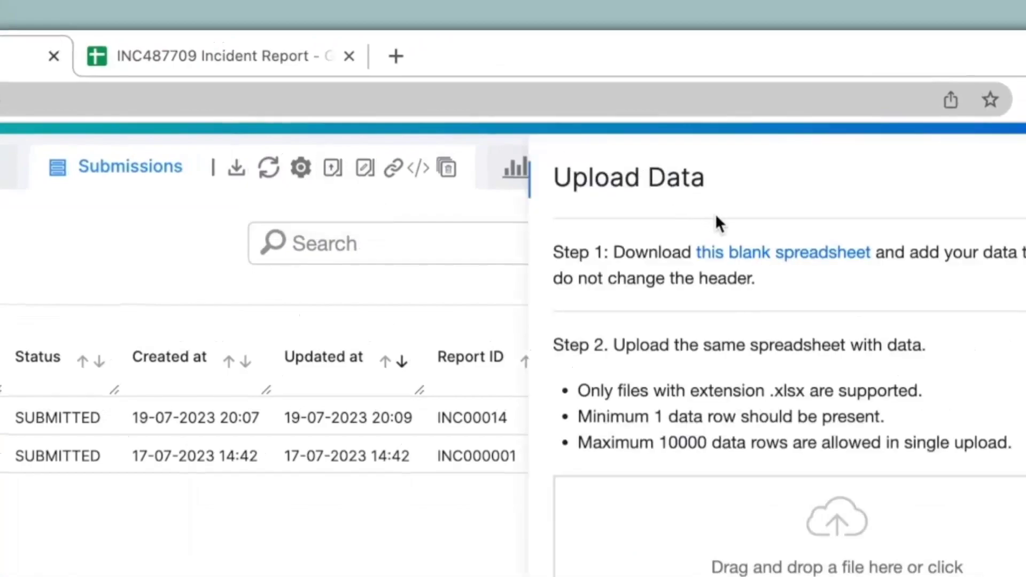
click(751, 255)
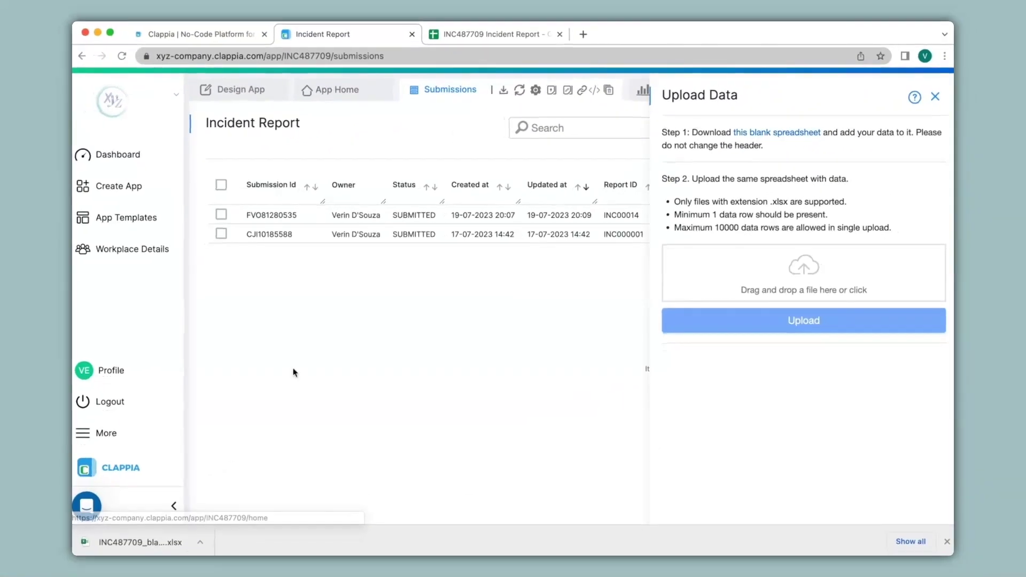
click(177, 540)
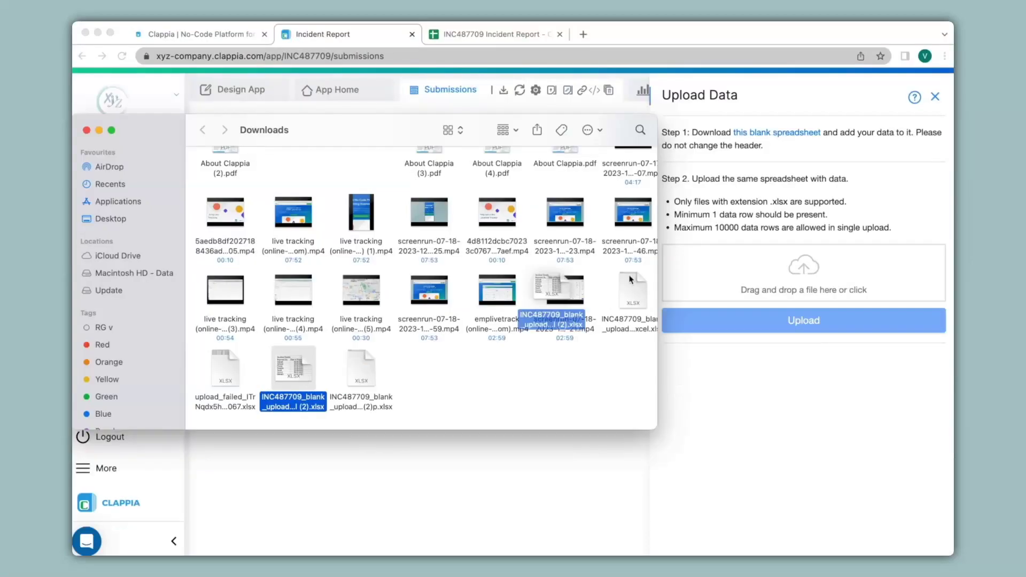
Upload the filled 7-row .xlsx file, getting 7 successful and 0 failed.
double_click(252, 374)
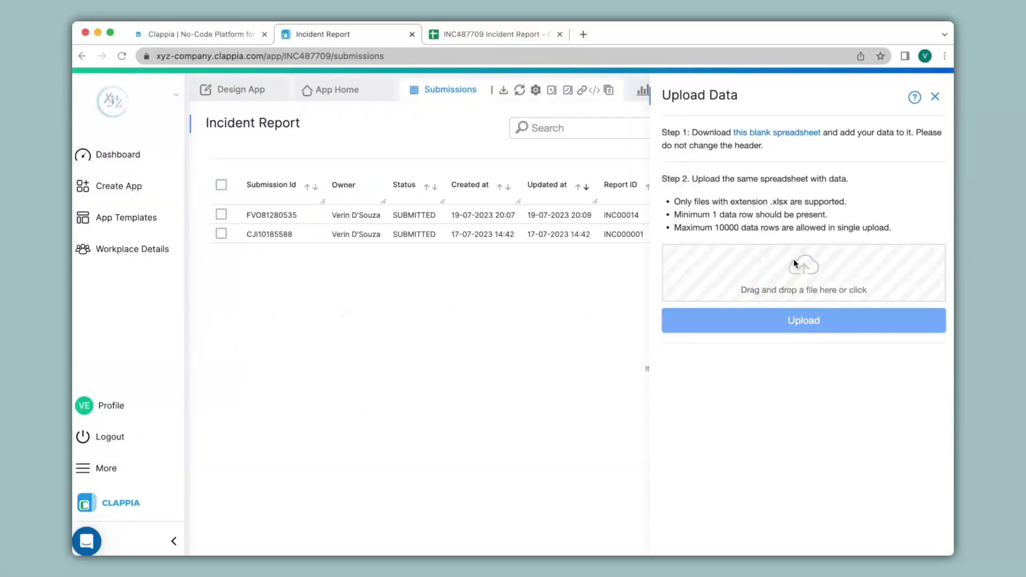
click(800, 332)
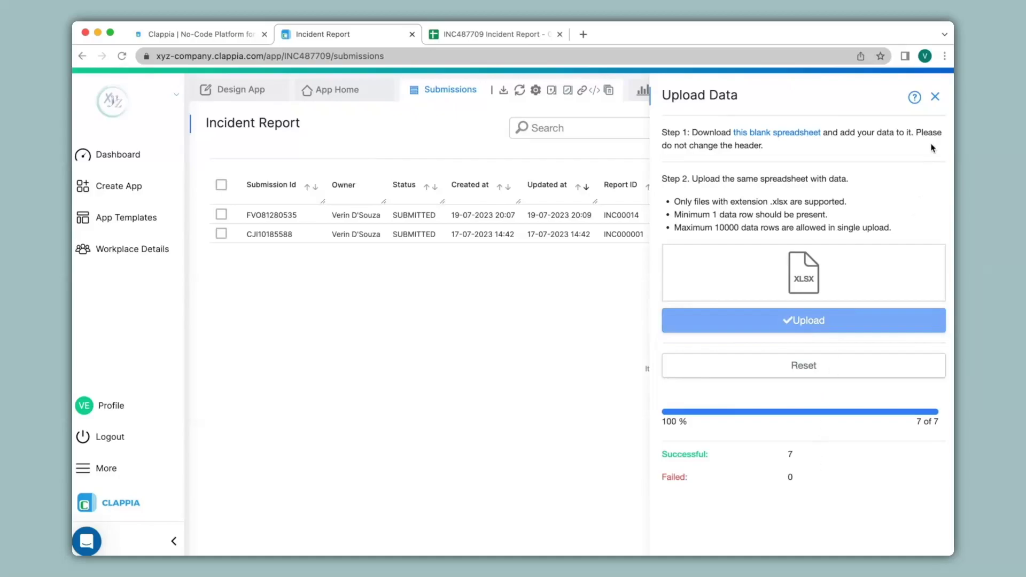
click(934, 103)
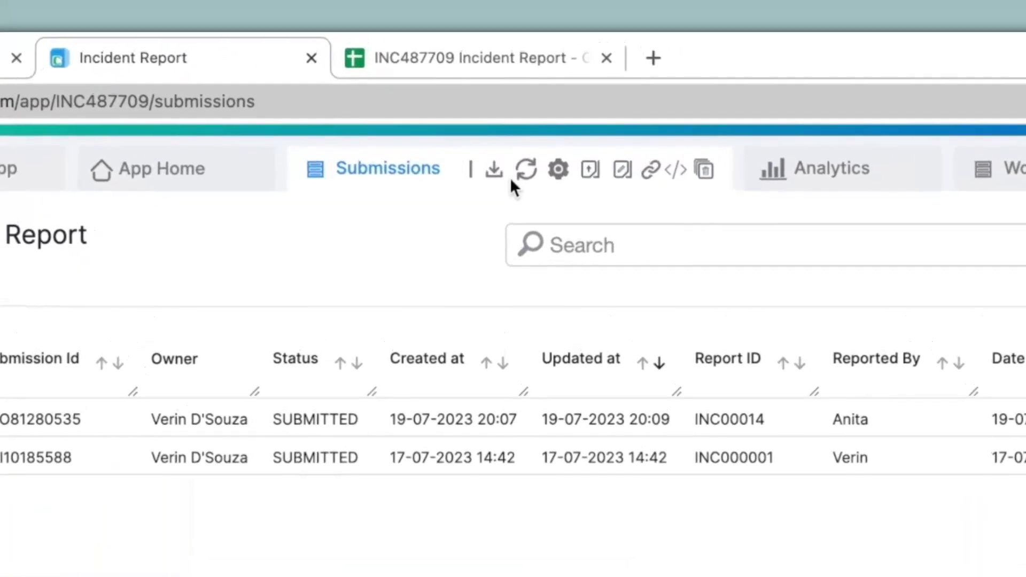
Refresh Submissions to show 9 entries and verify rows 2–10 in the INC487709 sheet.
click(526, 176)
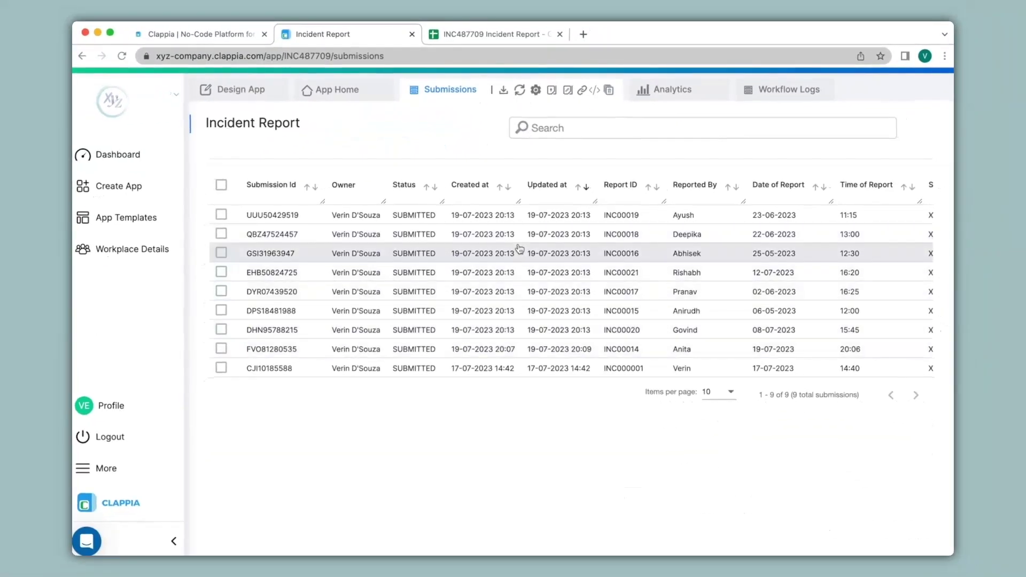
click(481, 35)
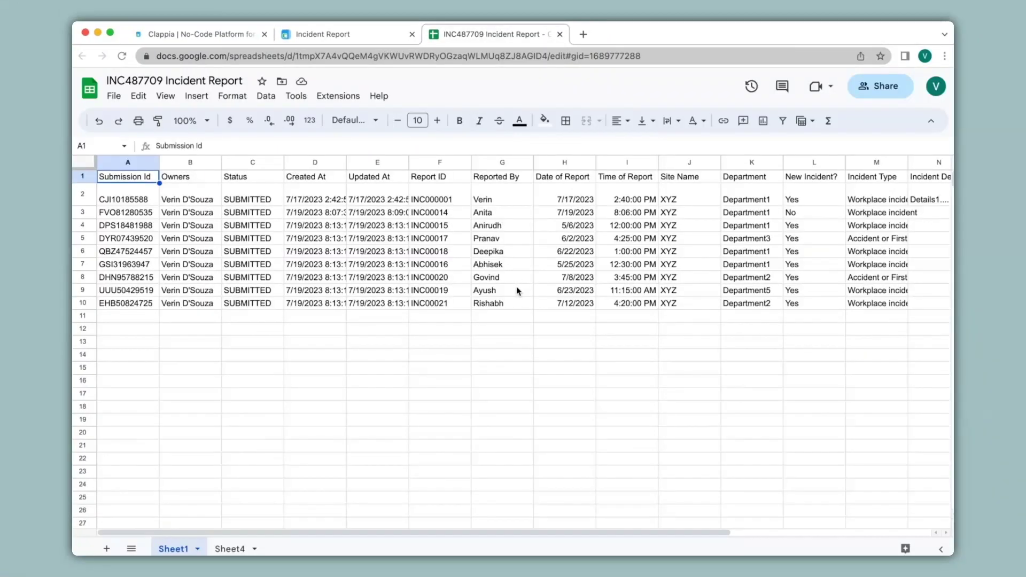
click(360, 39)
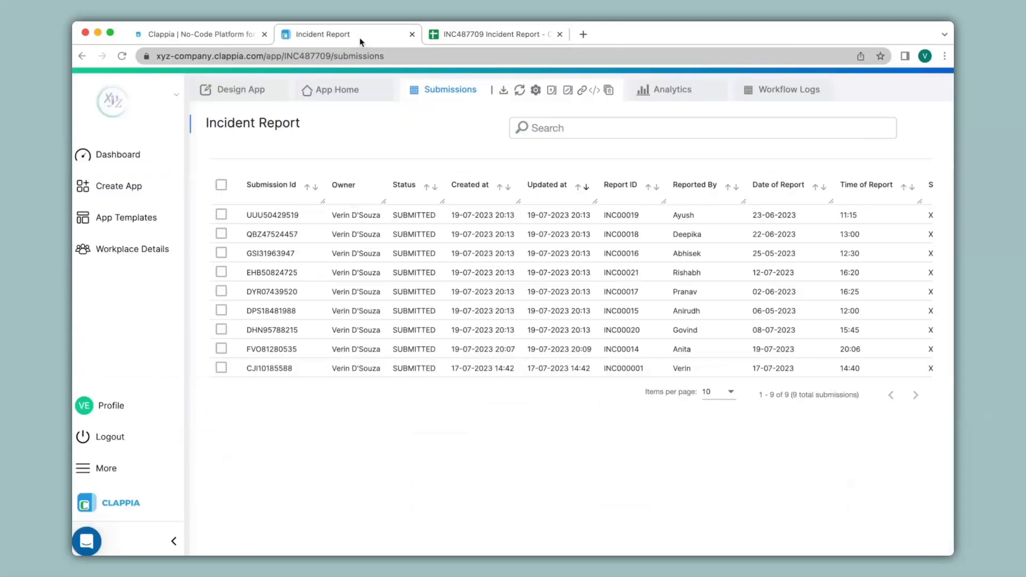
Switch off Google Sheets/Drive sync in Design App settings.
click(243, 91)
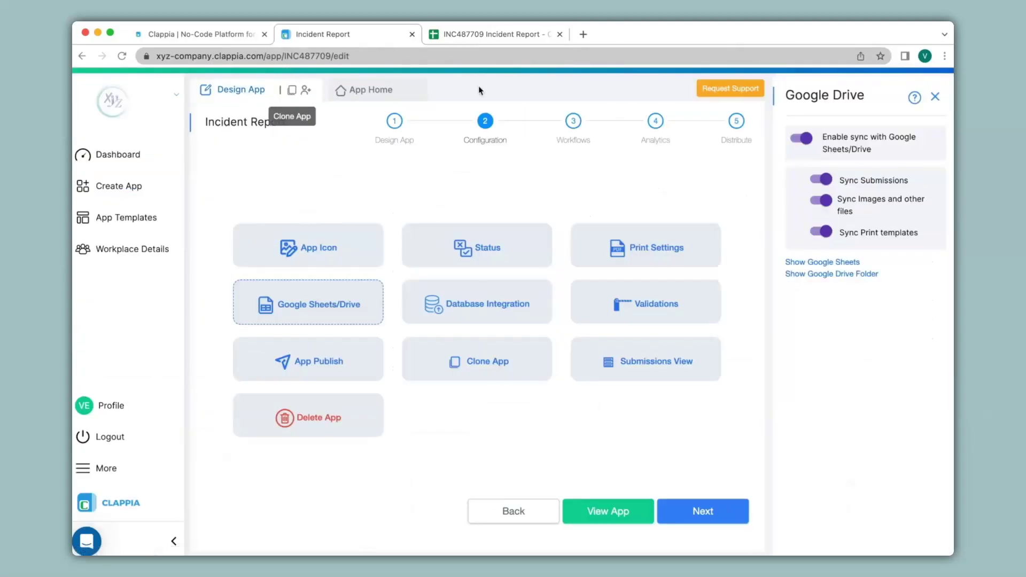
click(802, 141)
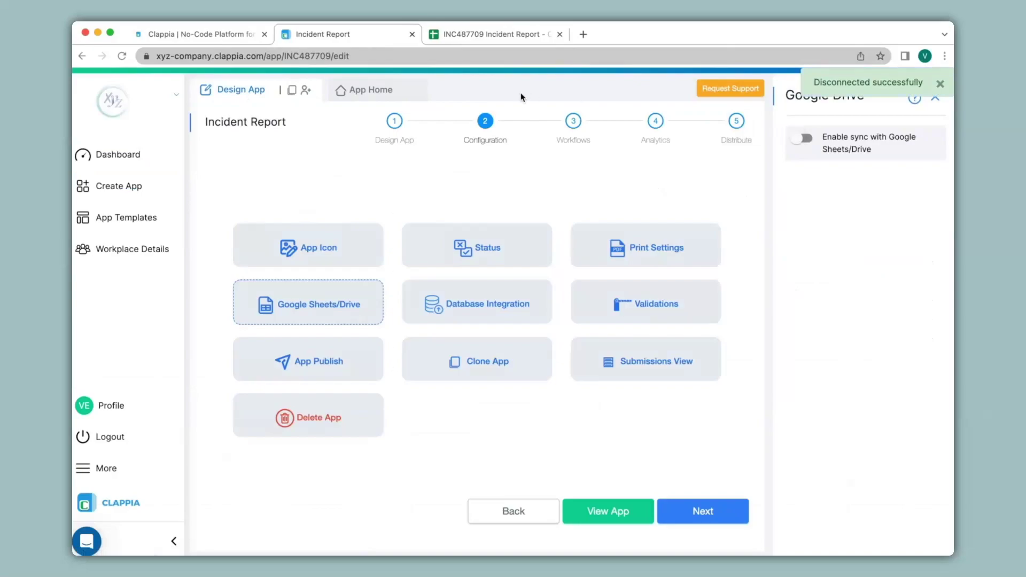
click(378, 94)
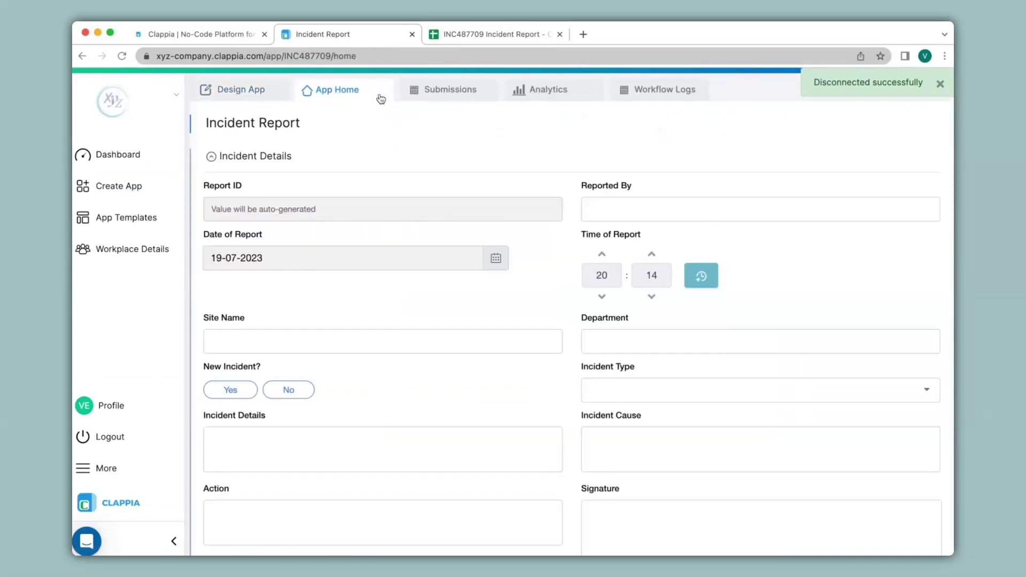
Fill in the reporter's name, site XYZ, Department1, and New Incident? Yes.
click(610, 207)
text(Rajesh)
click(512, 341)
text(XYZ)
click(759, 341)
text(Department1)
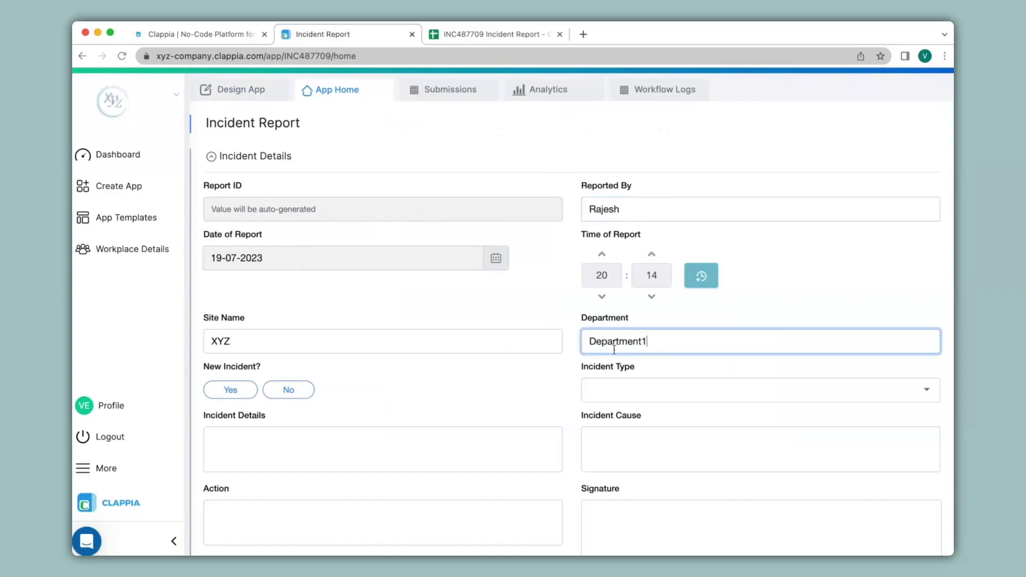
click(230, 390)
Choose Safety and Security incident, action 'Immediate', sign, submit, and check the sheet lacks it.
click(759, 390)
click(631, 454)
click(382, 522)
text(Immediate)
scroll(567, 320, down, 5)
drag(342, 487, 365, 461)
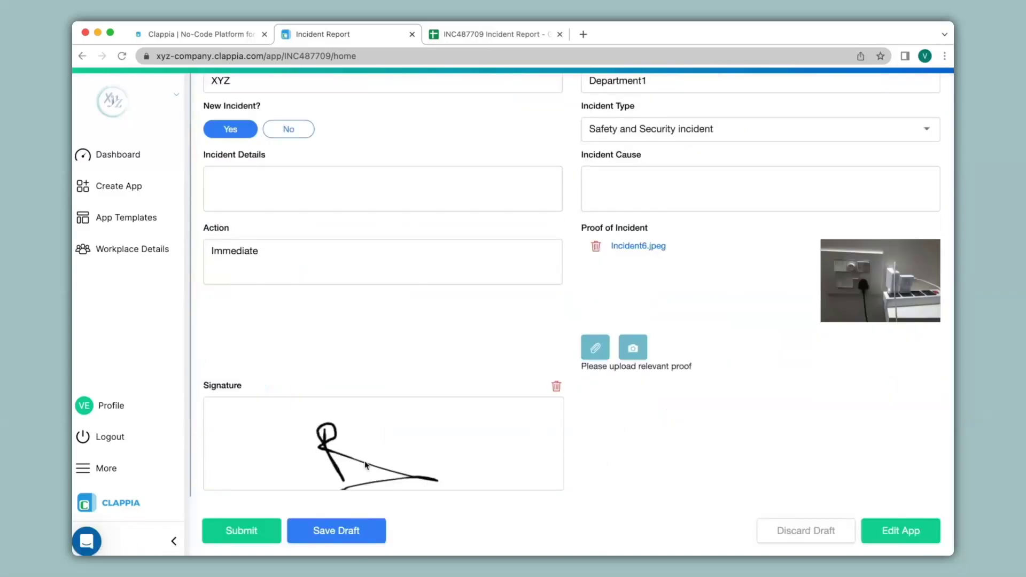
click(267, 527)
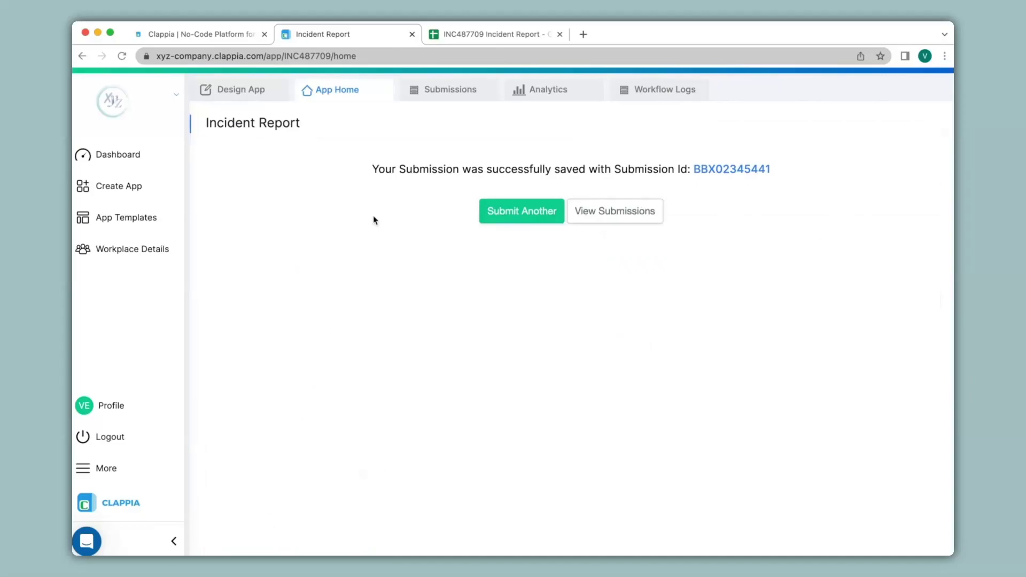
click(444, 94)
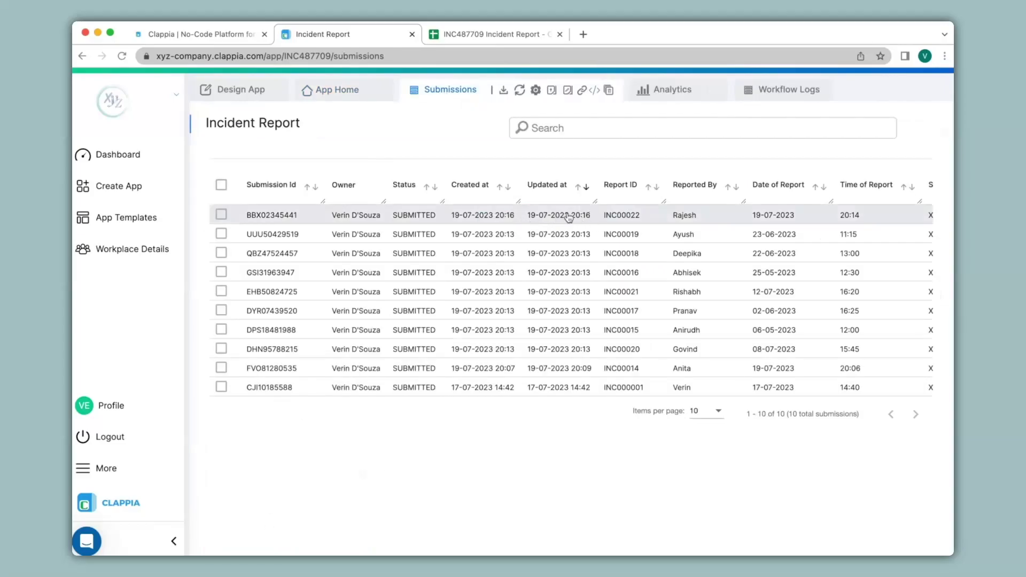
click(467, 41)
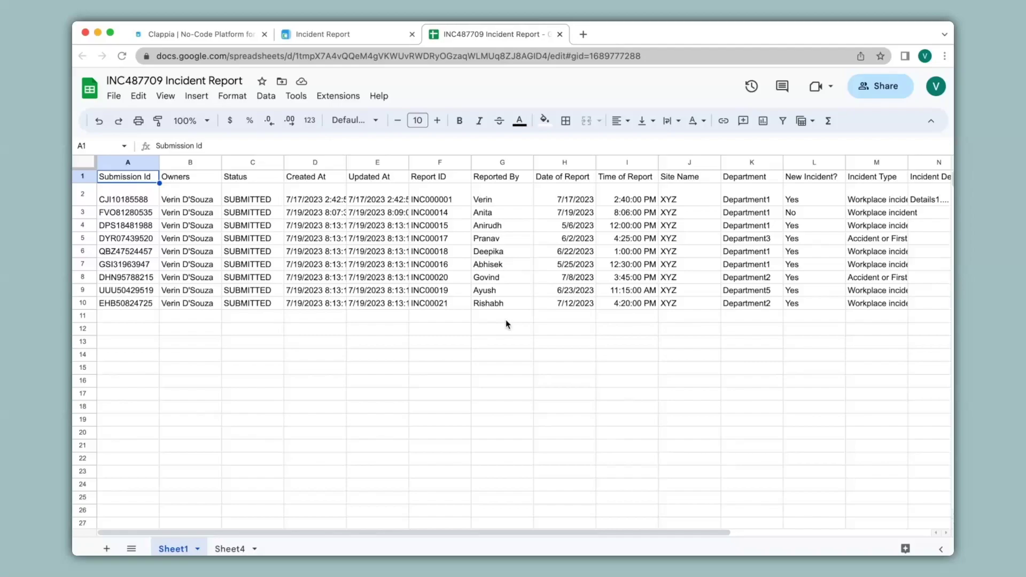
Turn Google Sheets/Drive sync back on in the Incident Report's Design App settings.
click(344, 37)
click(253, 88)
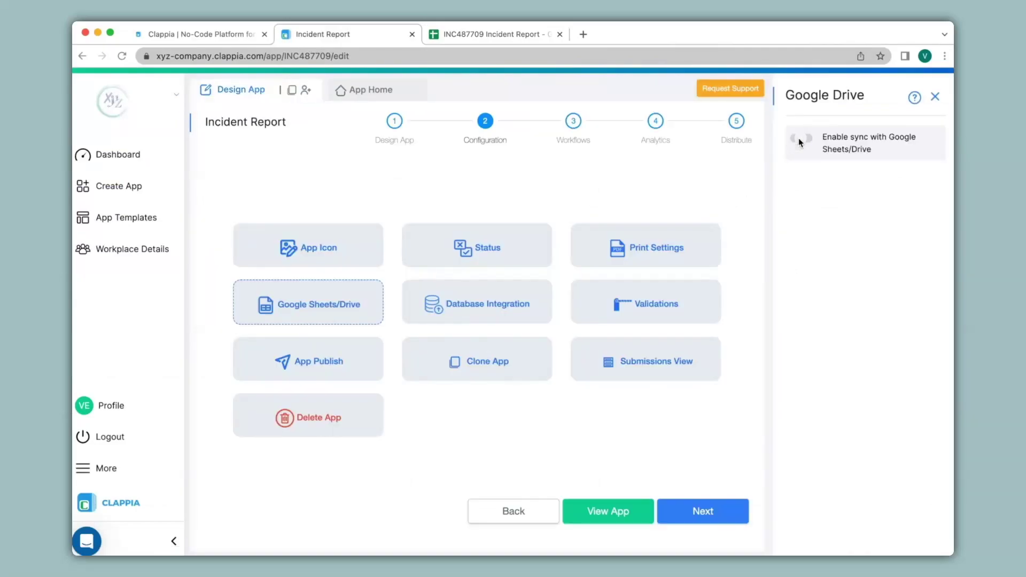
click(801, 140)
Reconnect Google Drive with the Google account, allow access, and enable print template sync.
click(868, 192)
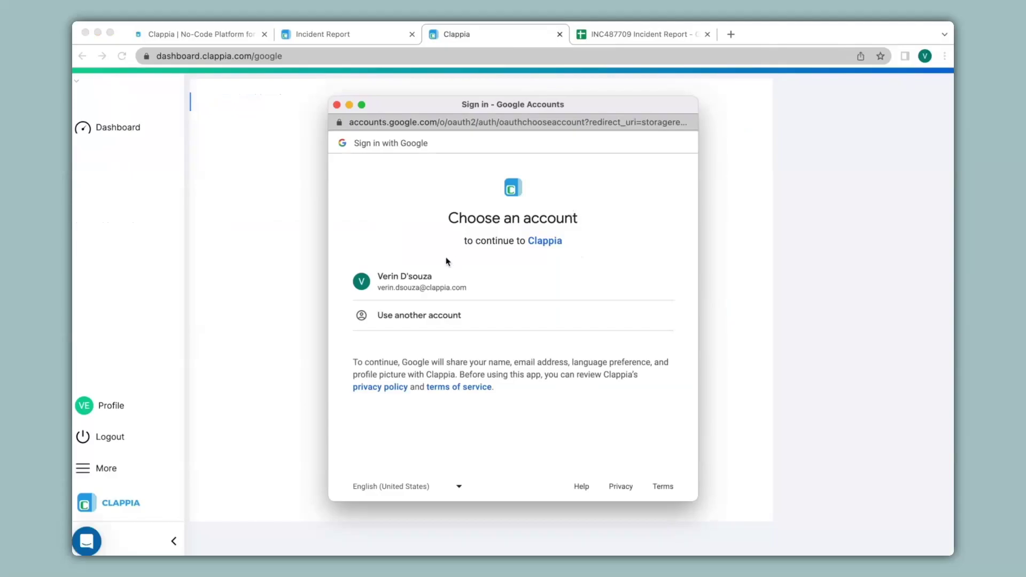
click(441, 279)
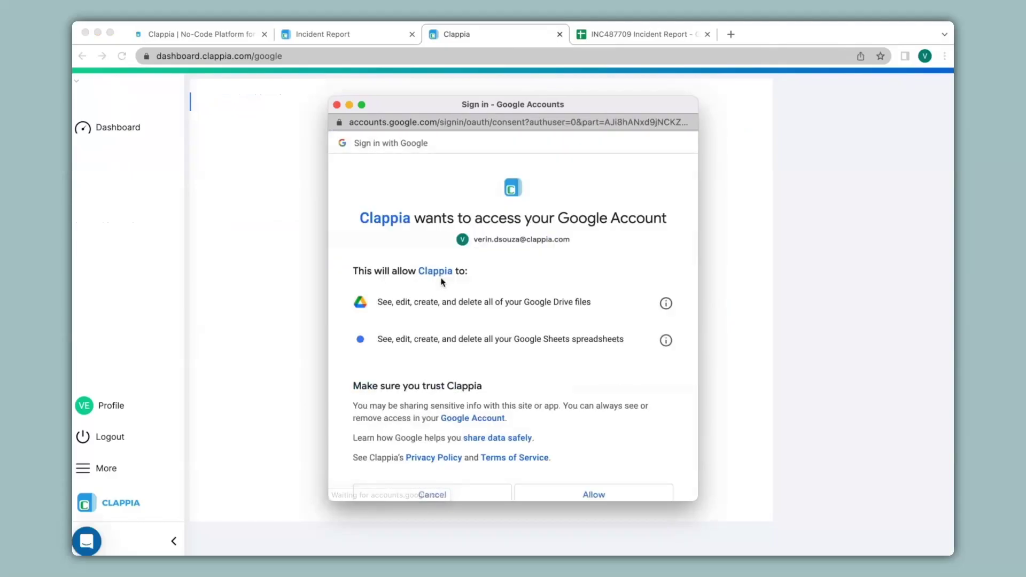
click(547, 493)
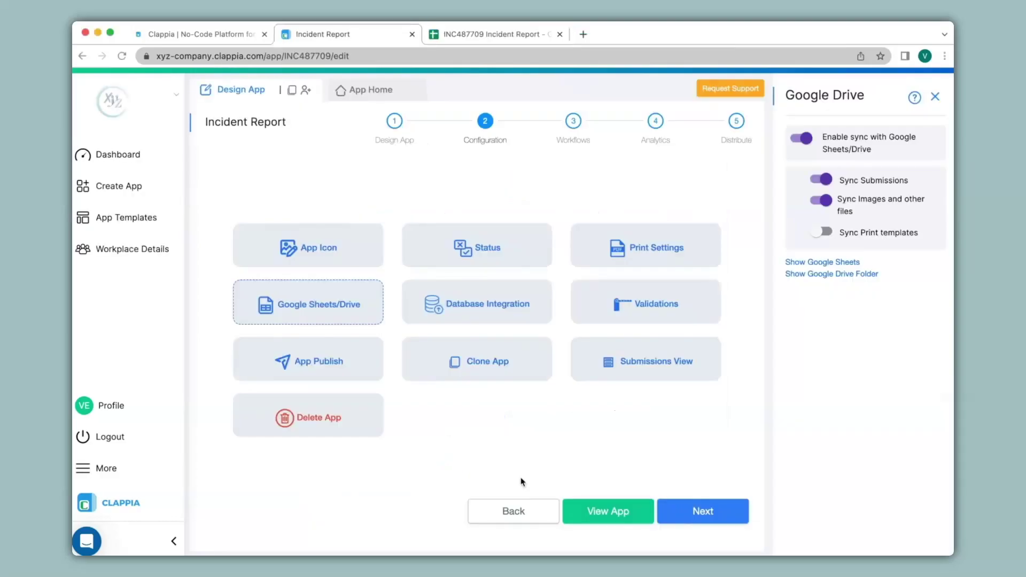
click(821, 233)
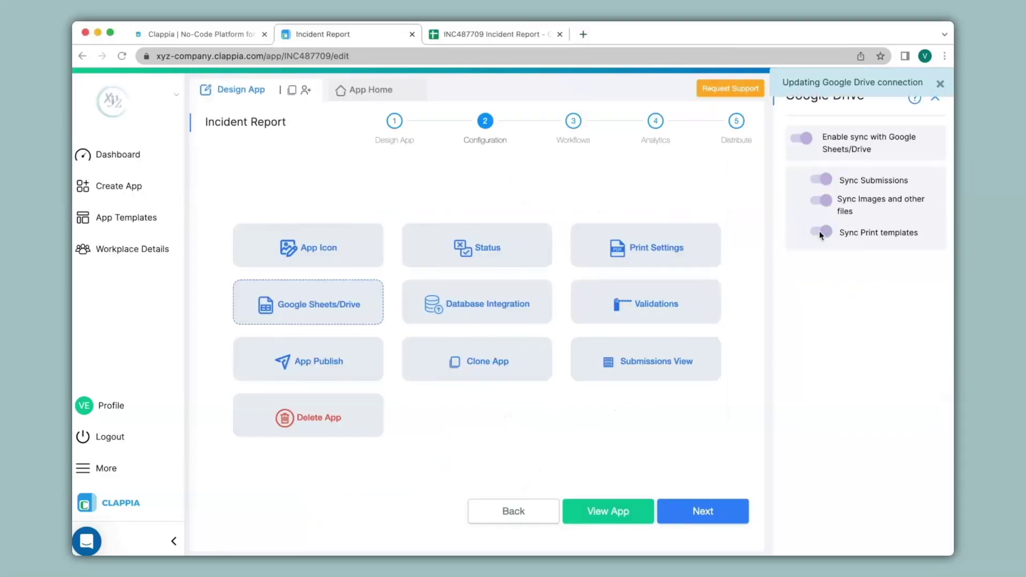
Verify that incident INC00022 (Department1, Safety and Security) now appears in row 11 of the synced sheet.
click(492, 34)
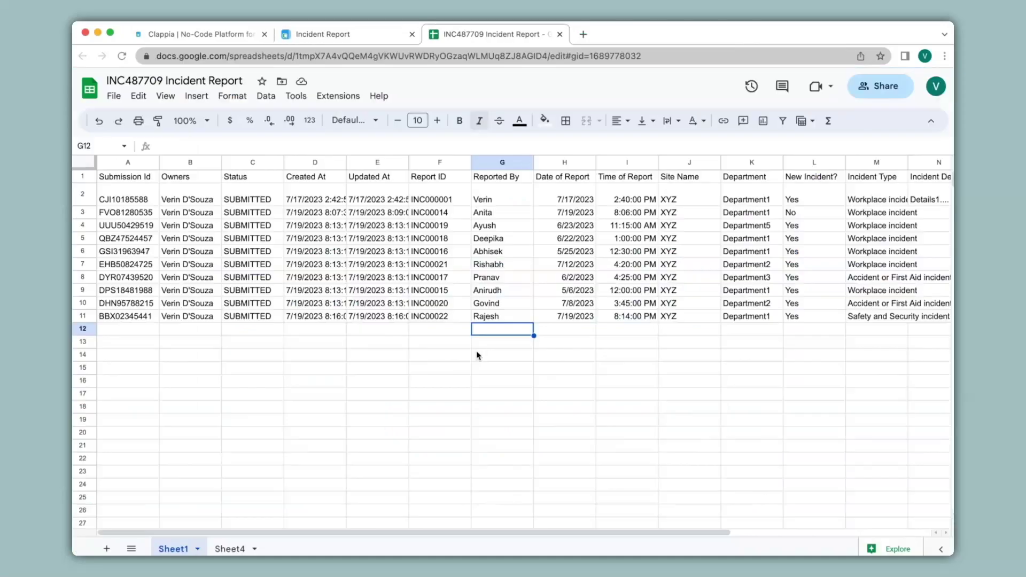
click(493, 316)
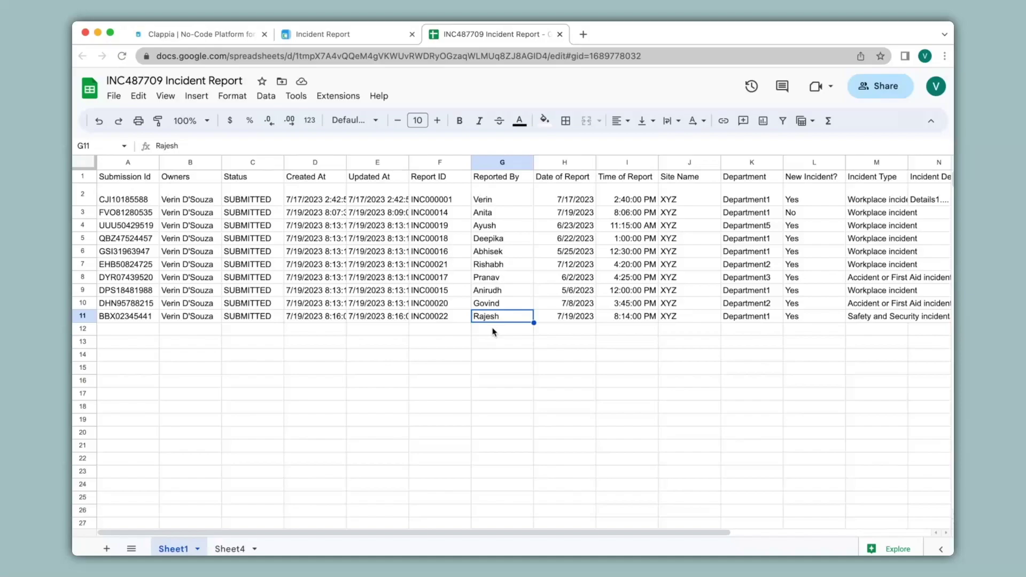
click(362, 36)
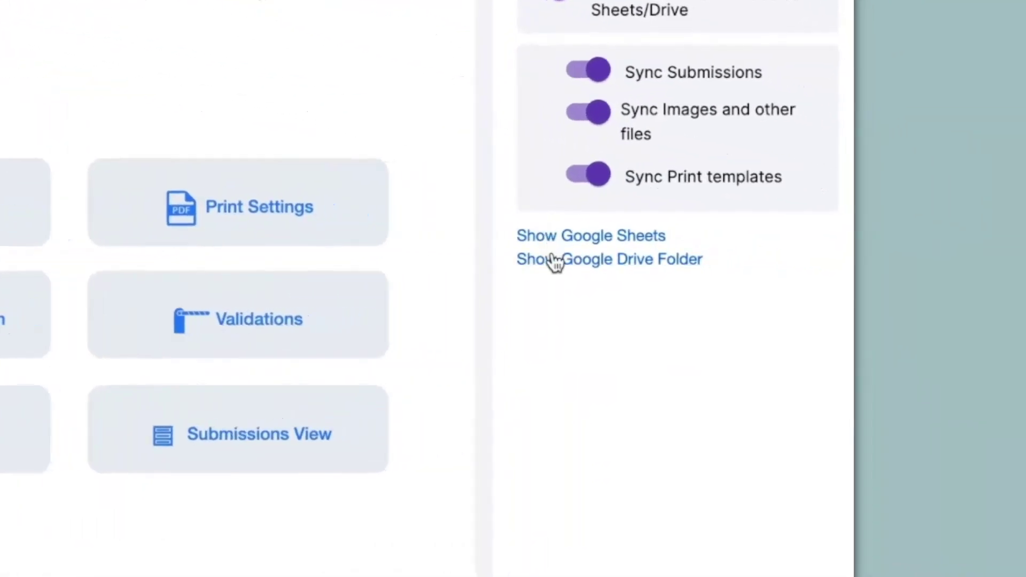
Open the synced INC487709 Drive folder and open INC487709_DHN95788215.pdf in Google Docs.
click(554, 261)
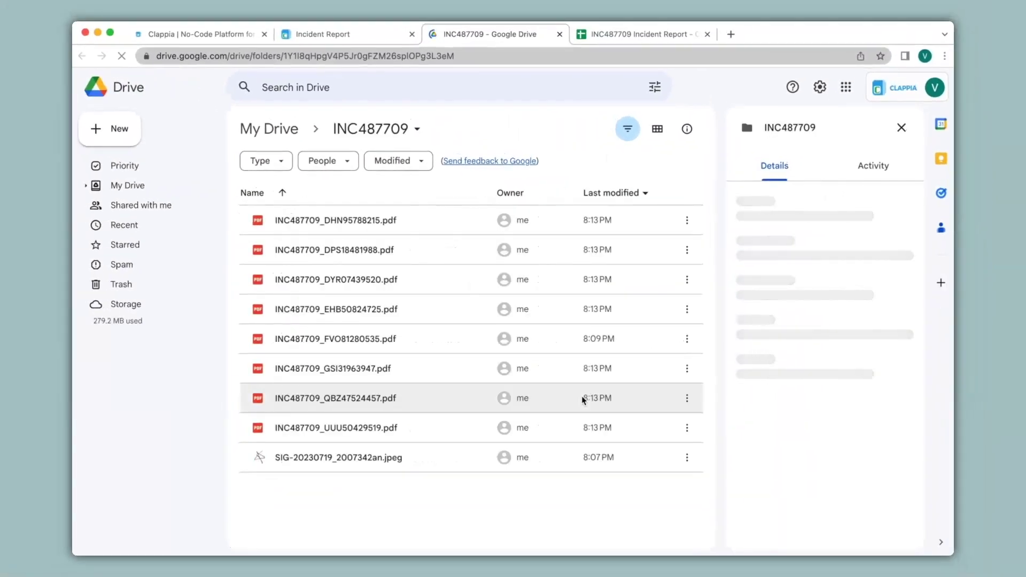
click(260, 460)
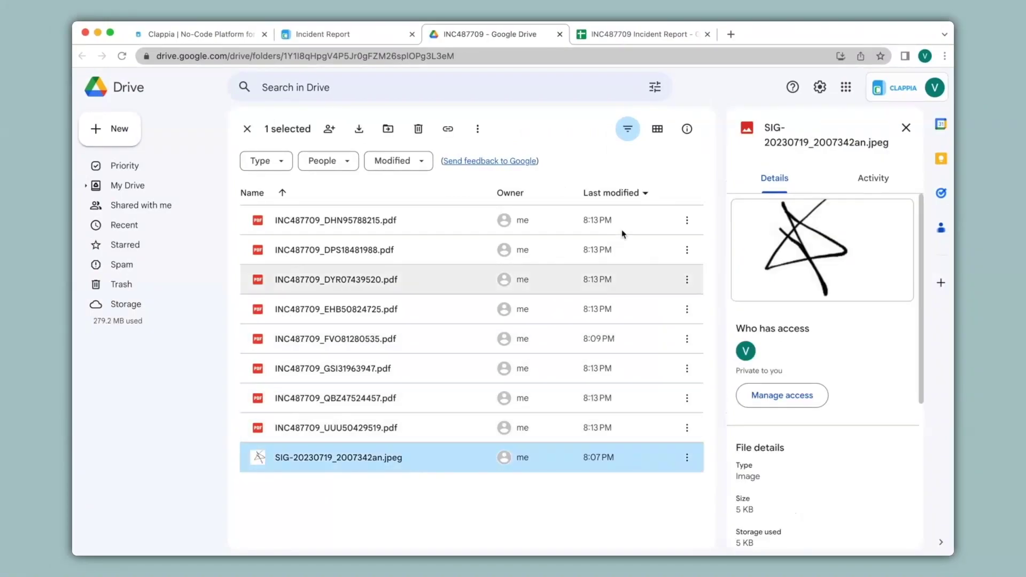
click(686, 220)
mouse_move(716, 271)
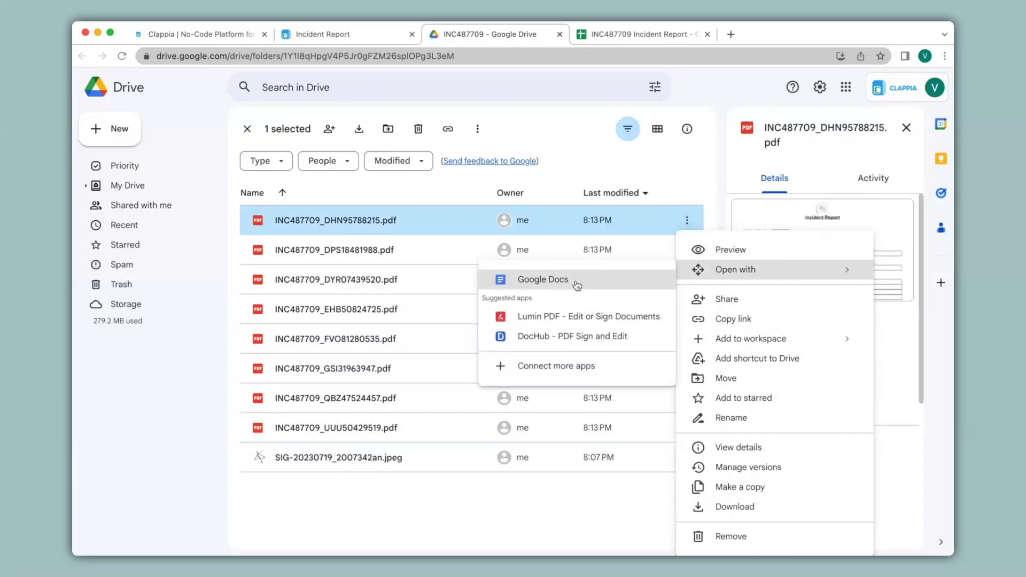
click(540, 275)
scroll(576, 284, down, 10)
scroll(575, 284, up, 10)
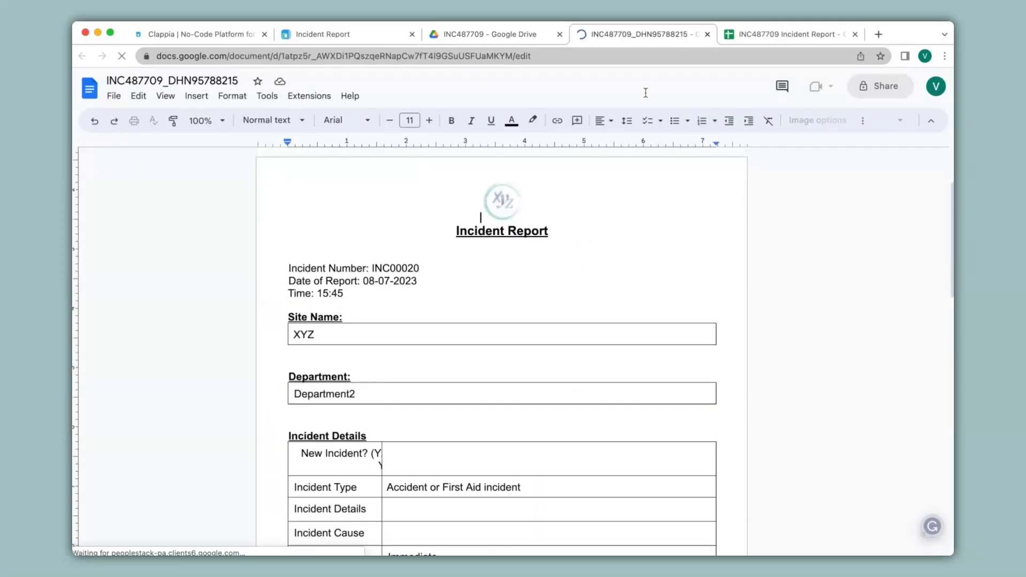
Close the INC00020 report document to return to the Drive folder.
click(707, 33)
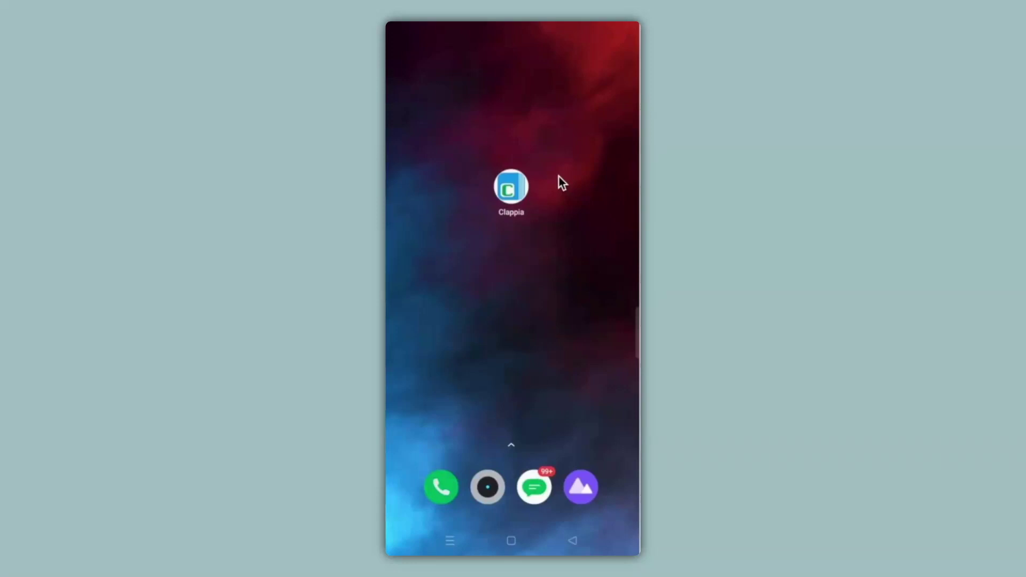
Launch the Clappia mobile app and open the Incident Report form by searching 'Incident'.
click(510, 190)
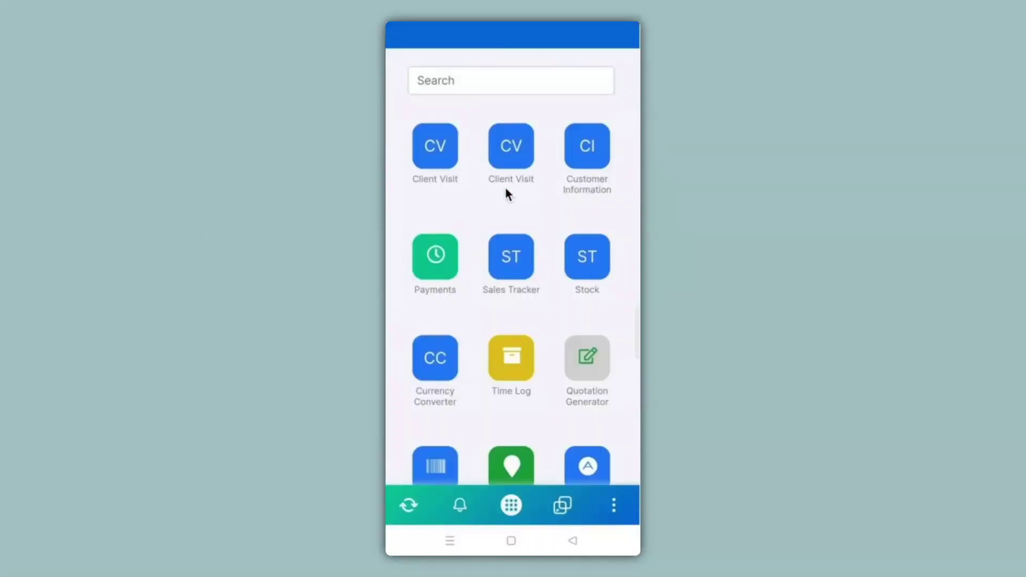
click(511, 80)
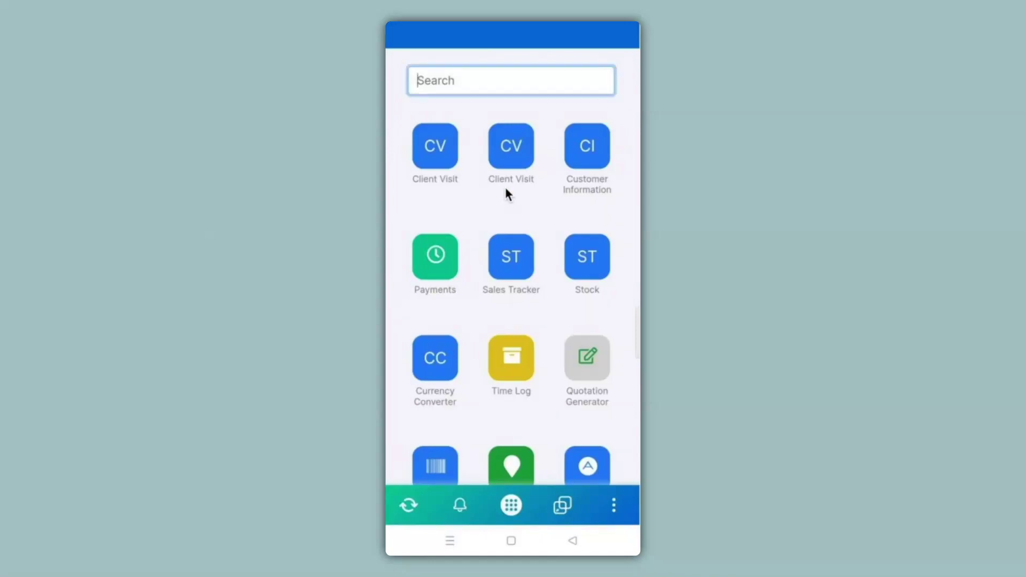
text(Incident)
click(435, 145)
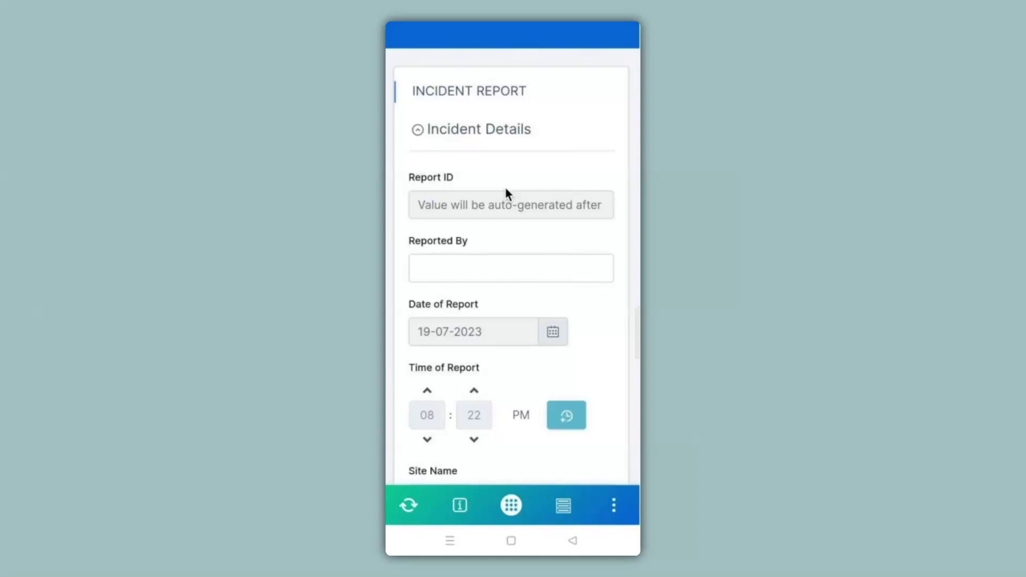
Fill in the reporter's name, site name XYZ and department Department1.
click(511, 268)
text(Vern)
key(Tab)
text(XYZ)
key(Tab)
text(Department1)
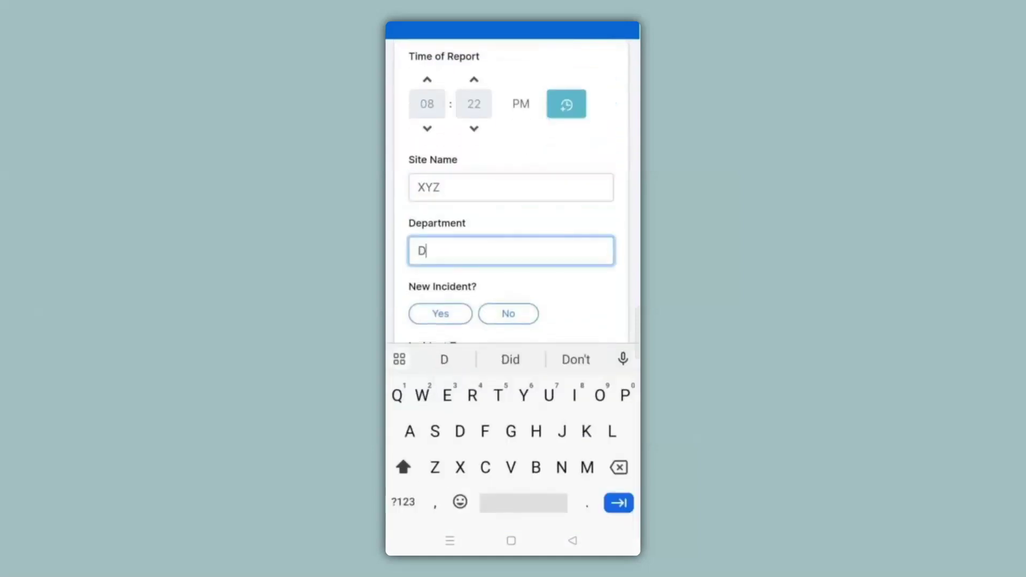
Mark it not new, choose Workplace incident, enter action Immediate, sign and submit.
click(508, 321)
click(508, 382)
click(511, 505)
text(Immediate)
scroll(511, 268, down, 2)
drag(468, 199, 506, 230)
click(531, 330)
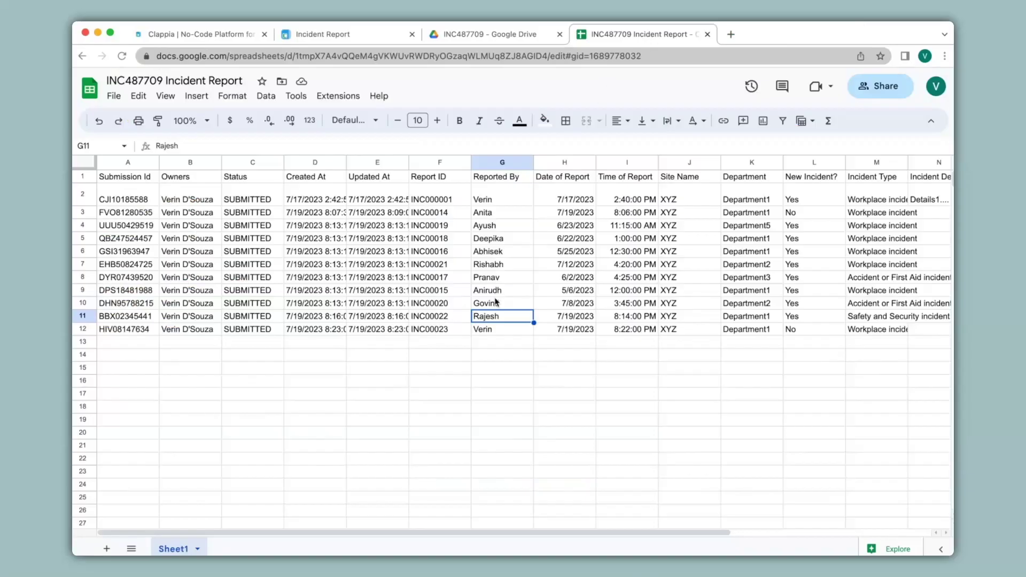
click(496, 330)
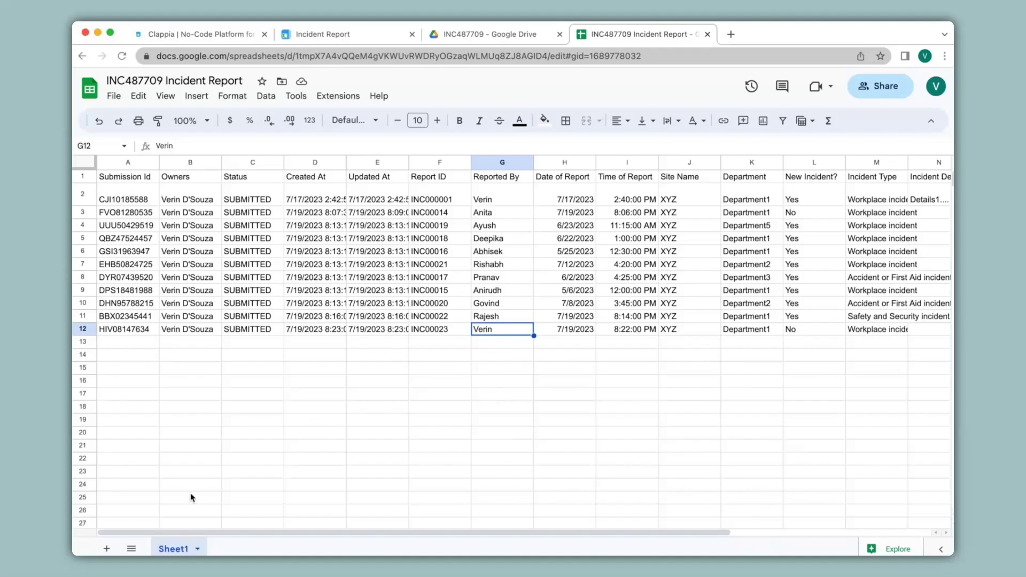
click(107, 549)
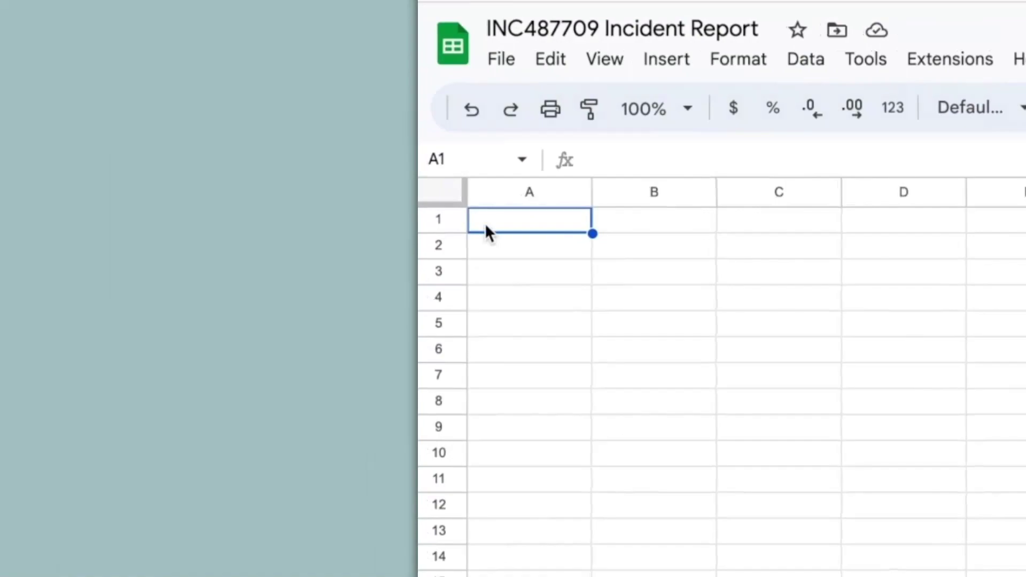
Start an =IMPORTRANGE formula in A1 of the new sheet using the spreadsheet's URL.
text(=importrange)
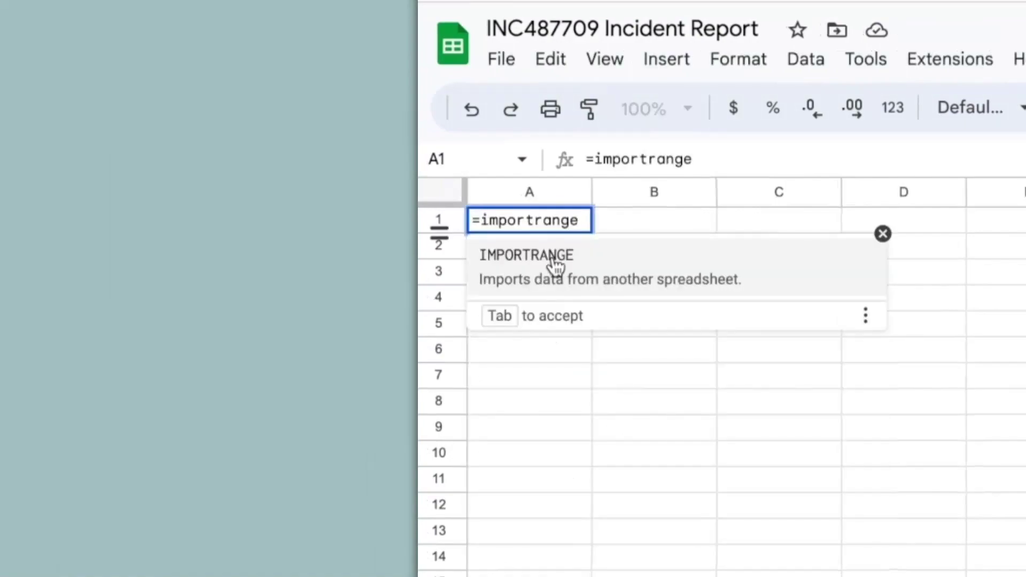
click(554, 257)
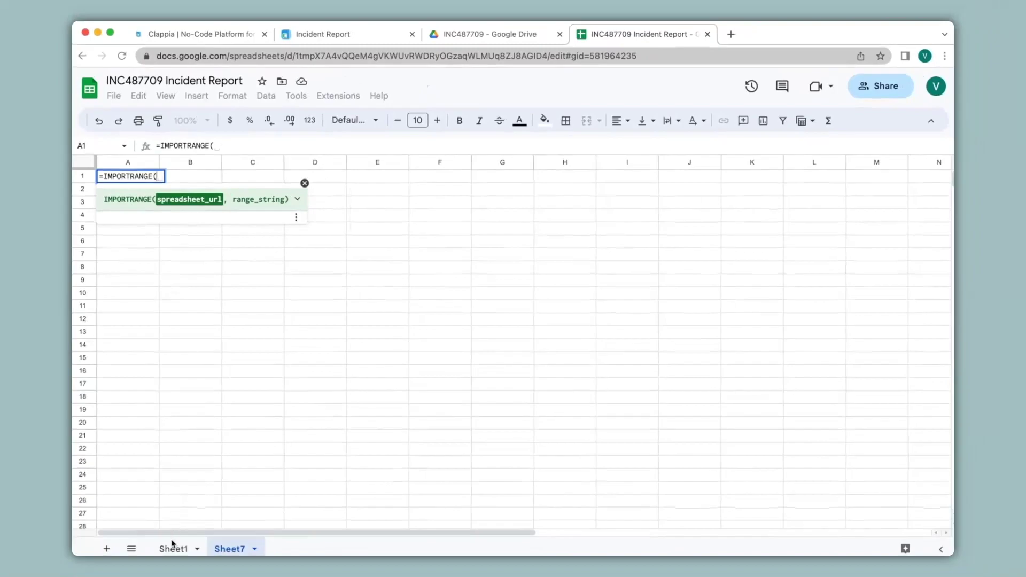
click(172, 546)
click(230, 56)
key(super+c)
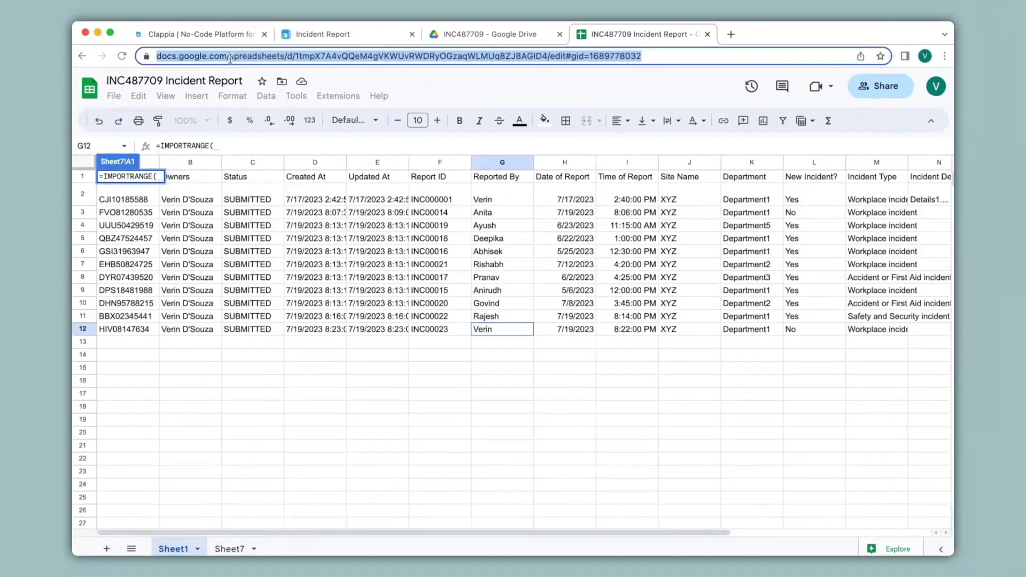
click(206, 235)
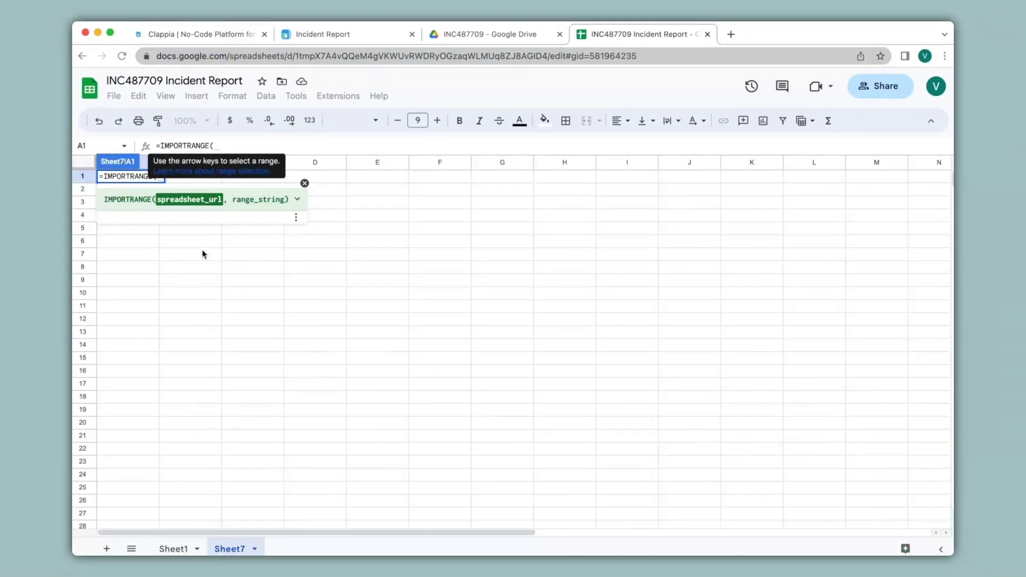
text(")
key(super+v)
text(",)
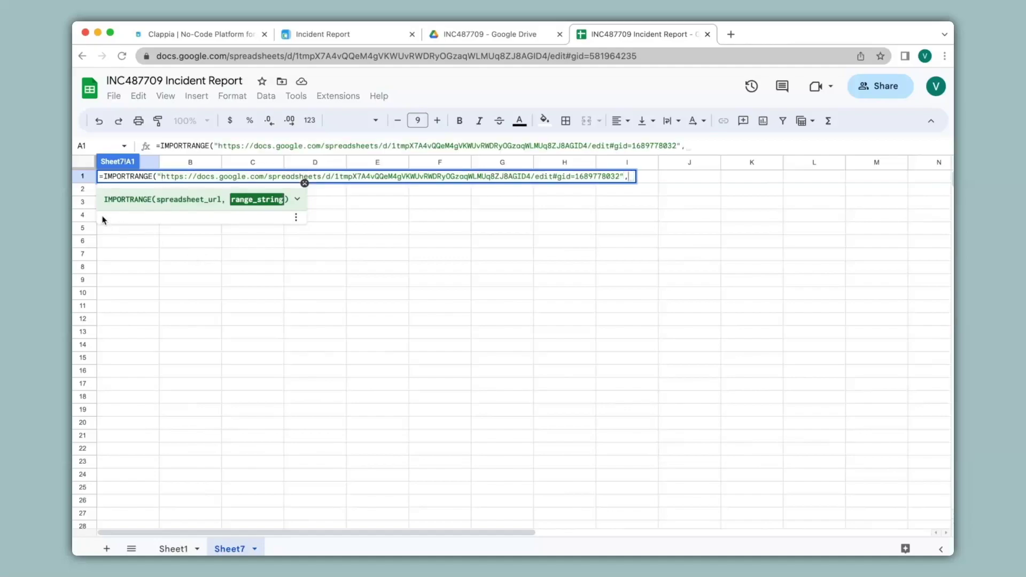
Complete the formula with the range "Sheet1!A:R" and commit it.
click(176, 548)
drag(113, 195, 949, 327)
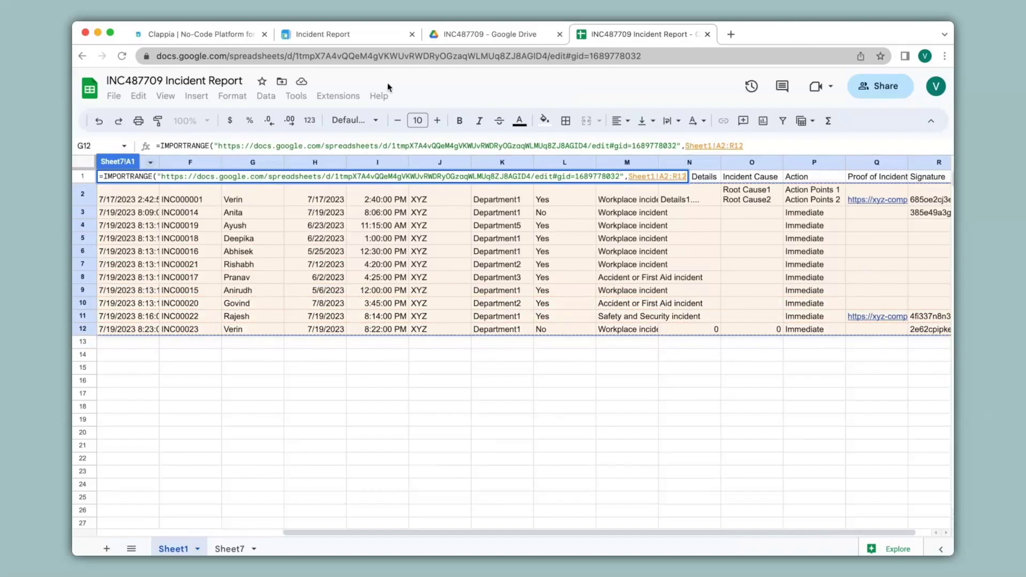
click(231, 549)
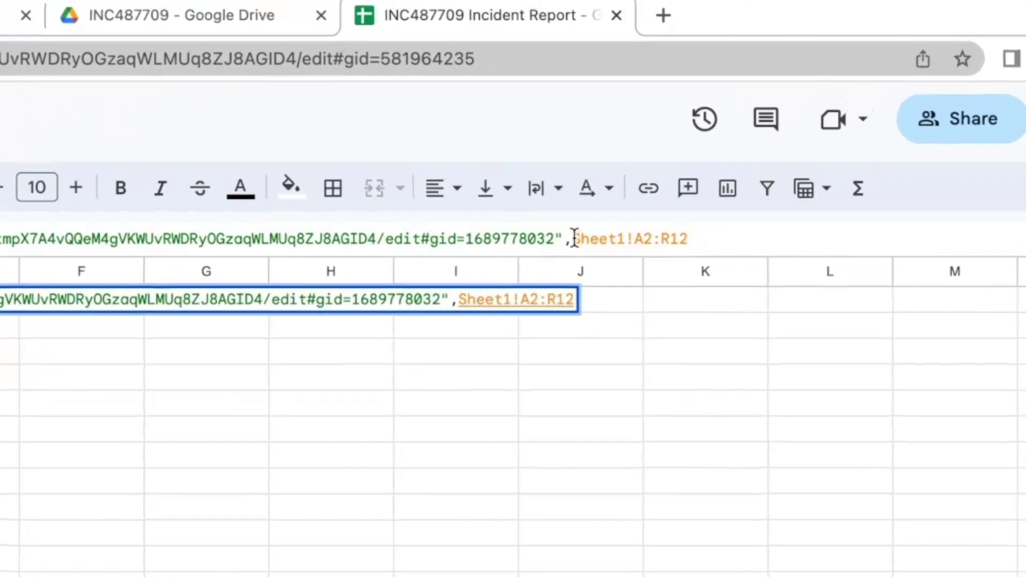
click(573, 239)
text(")
click(739, 239)
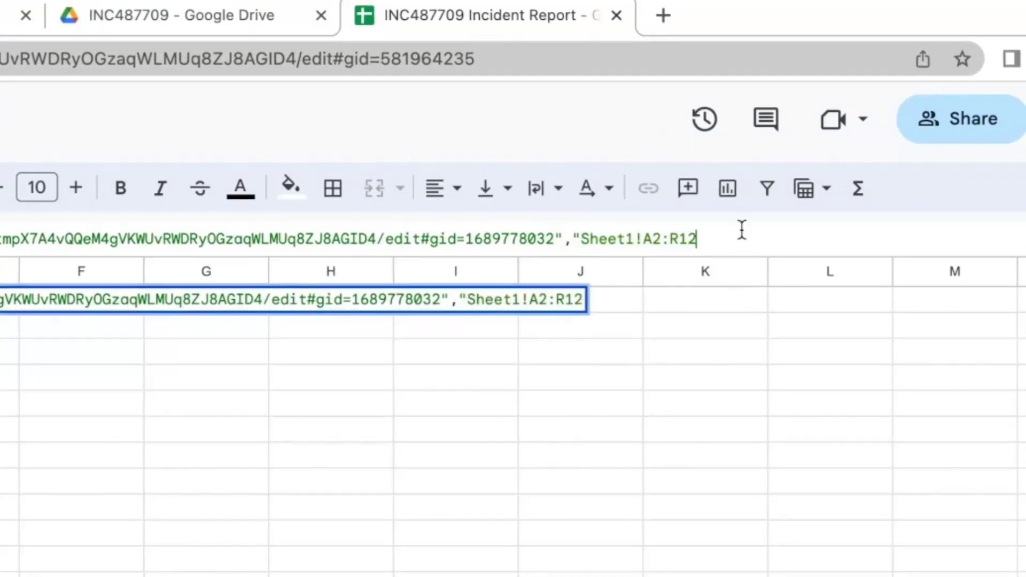
text(")
click(662, 239)
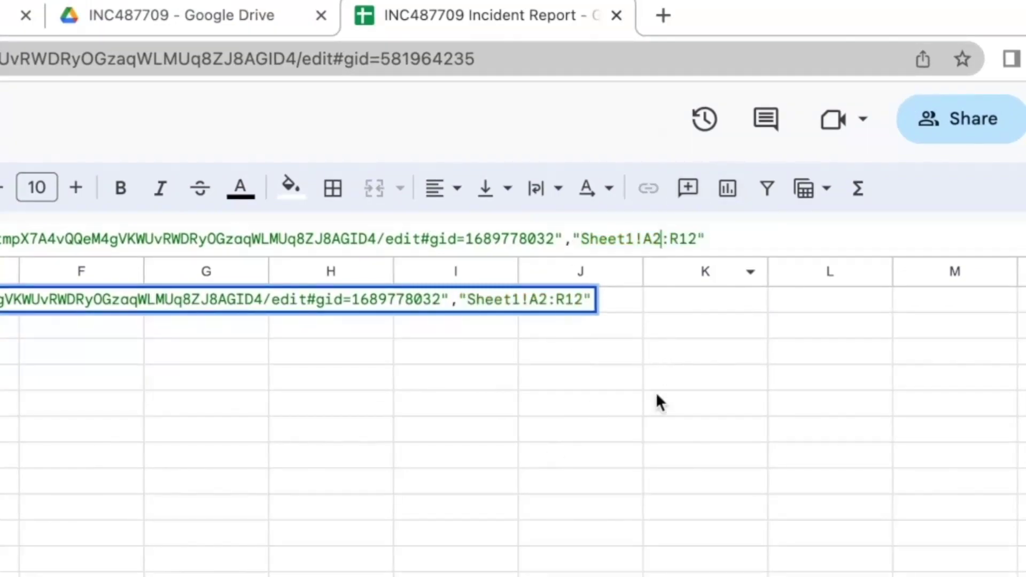
key(BackSpace)
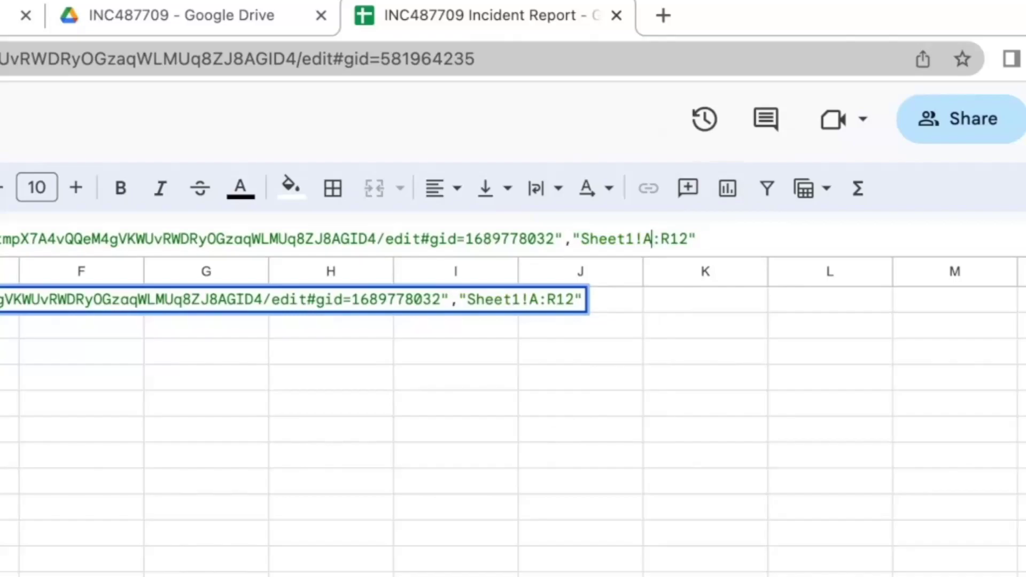
click(689, 238)
key(BackSpace)
key(BackSpace)
key(Return)
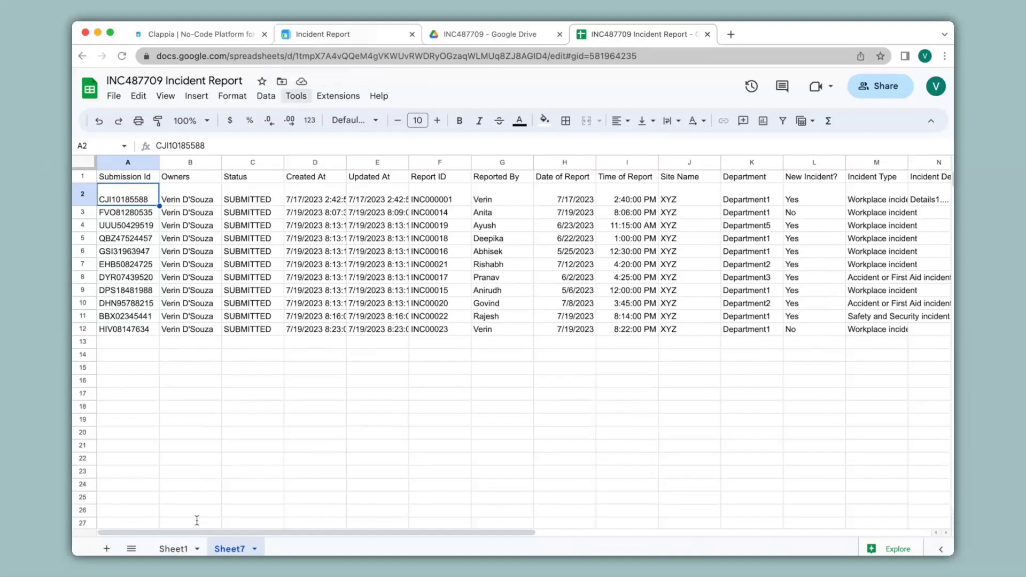
Insert a column chart of incidents per department beside the Sheet7 data, then return to Clappia.
click(173, 549)
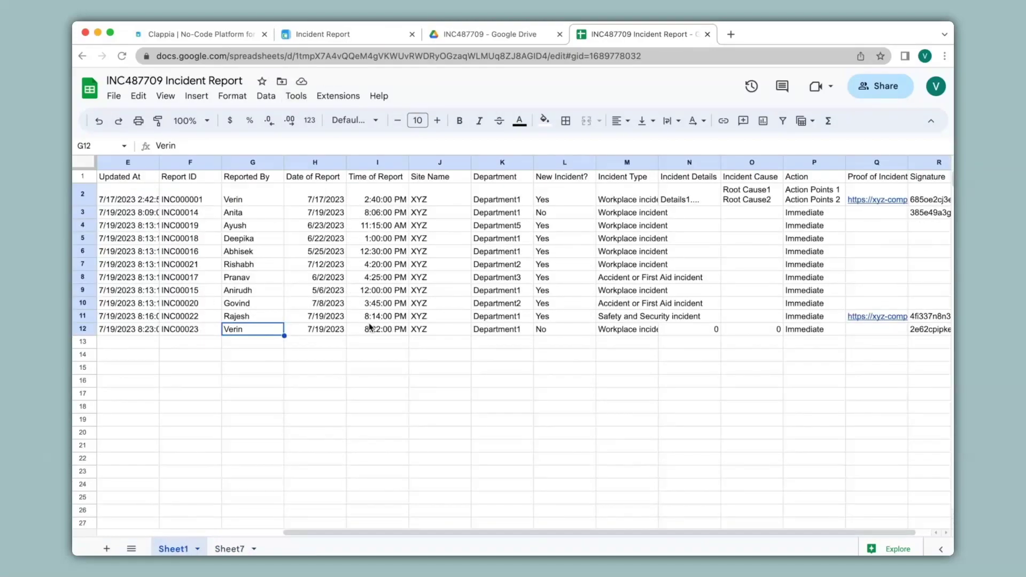
click(220, 550)
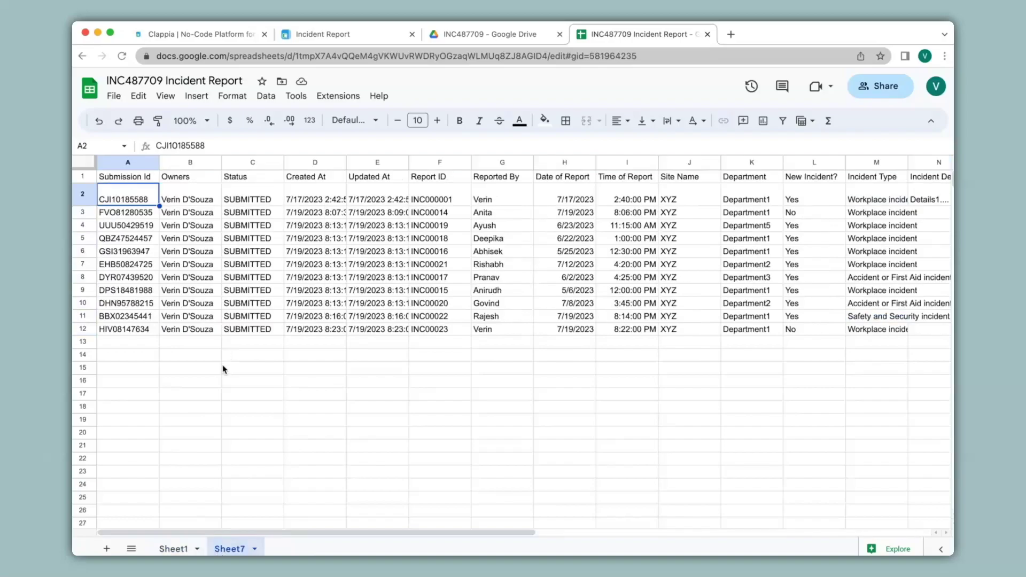
scroll(222, 364, right, 10)
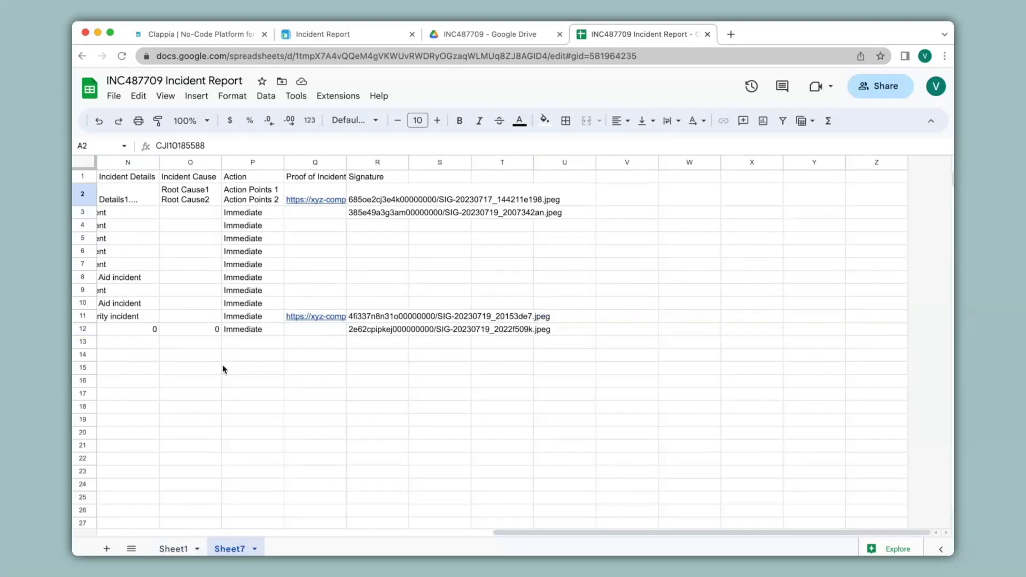
click(627, 194)
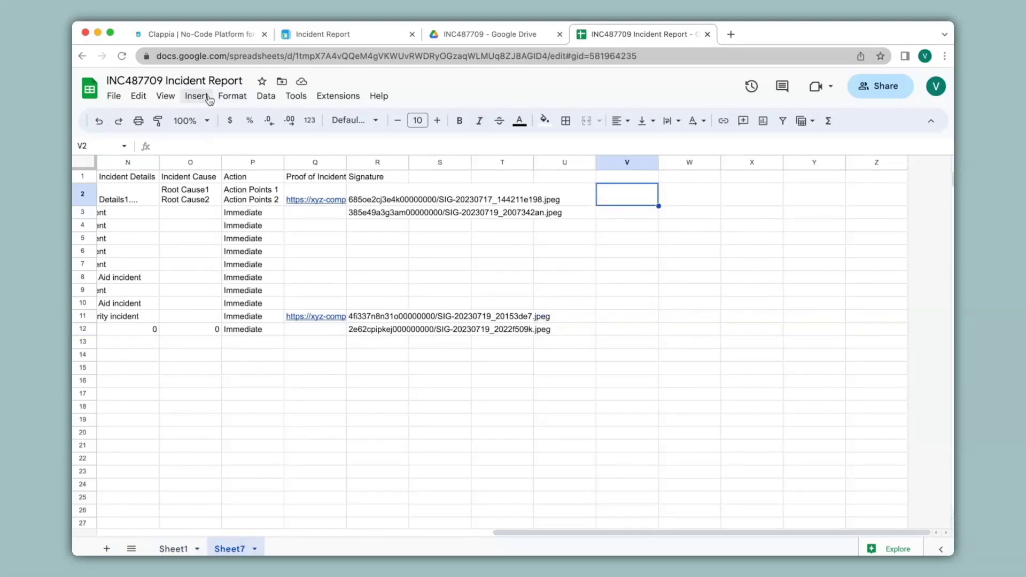
click(197, 95)
click(217, 227)
text(:B)
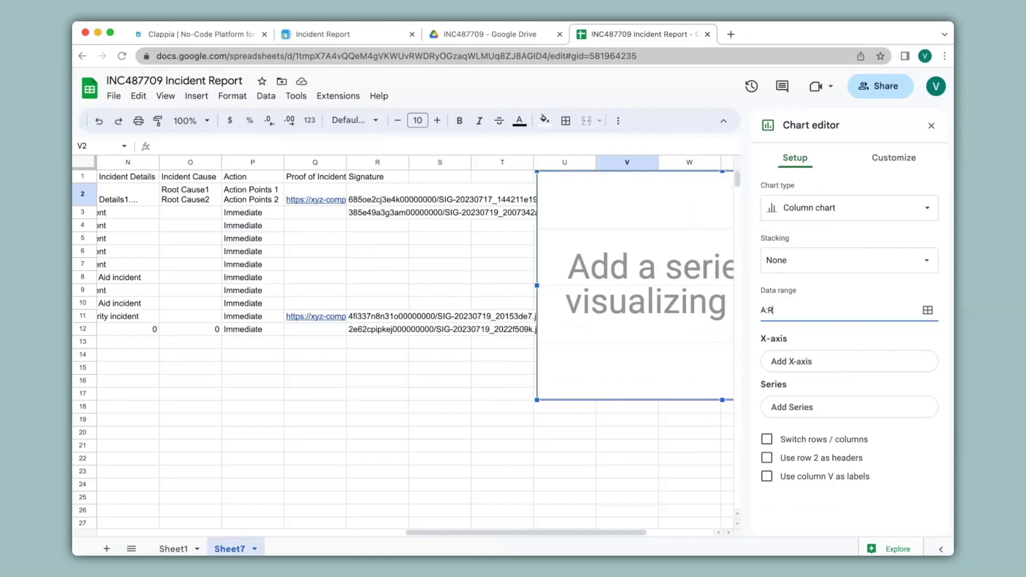
key(Return)
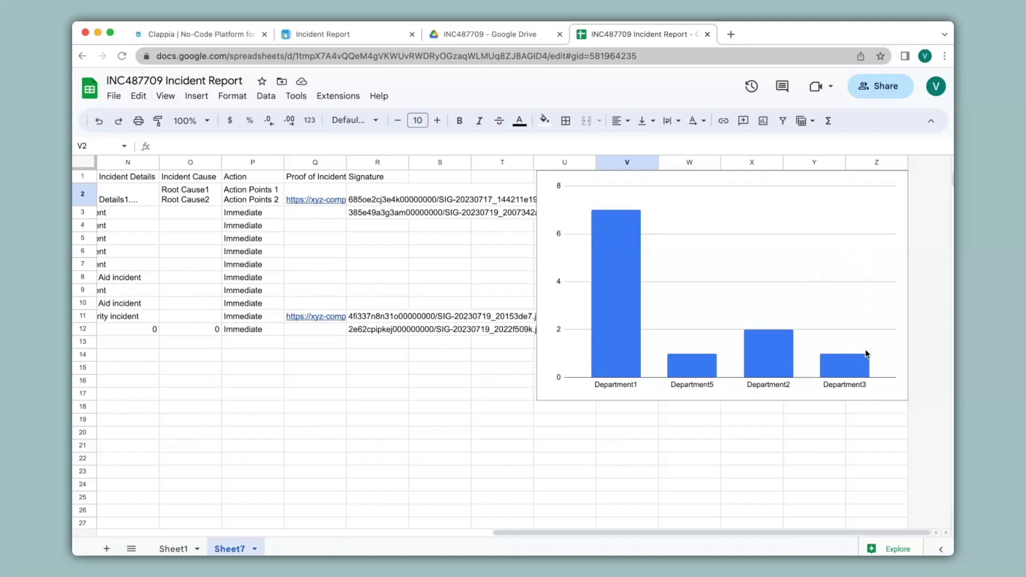
click(320, 41)
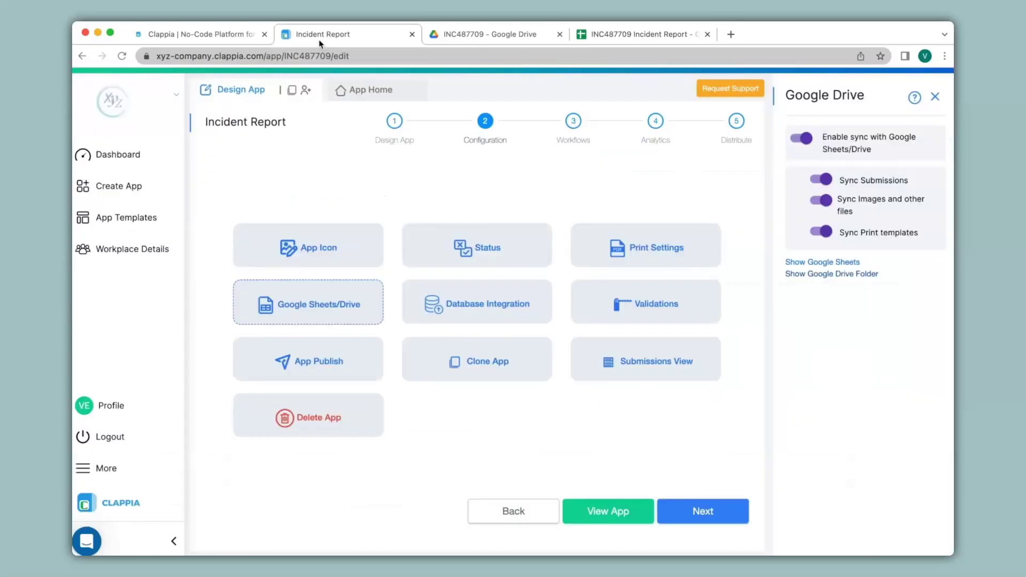